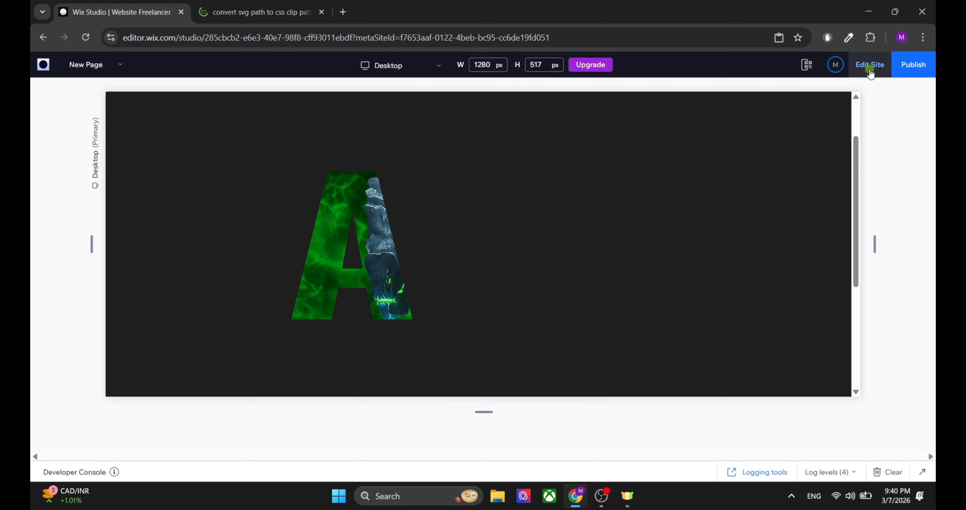
Return from the preview to site editing and select the container that holds the letter A image
left_click(870, 73)
left_click(559, 183)
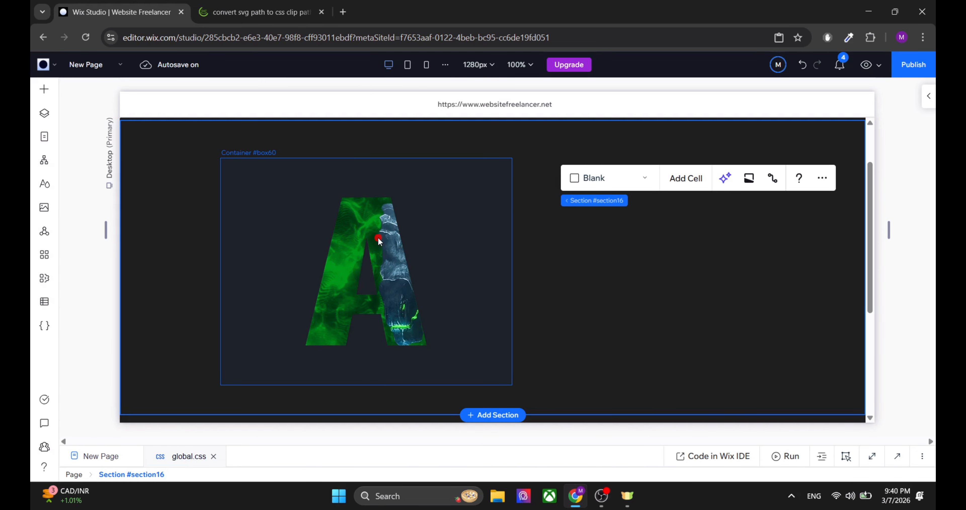
left_click(447, 292)
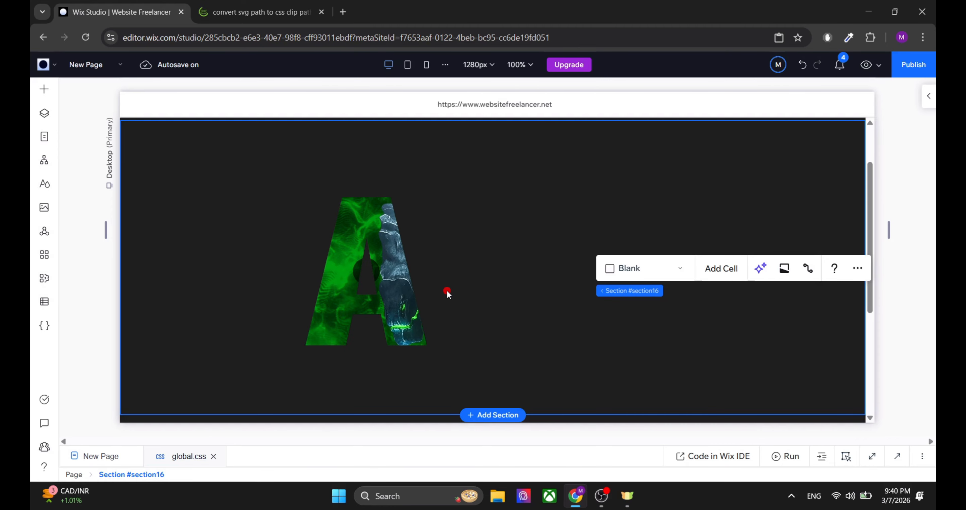
left_click(373, 262)
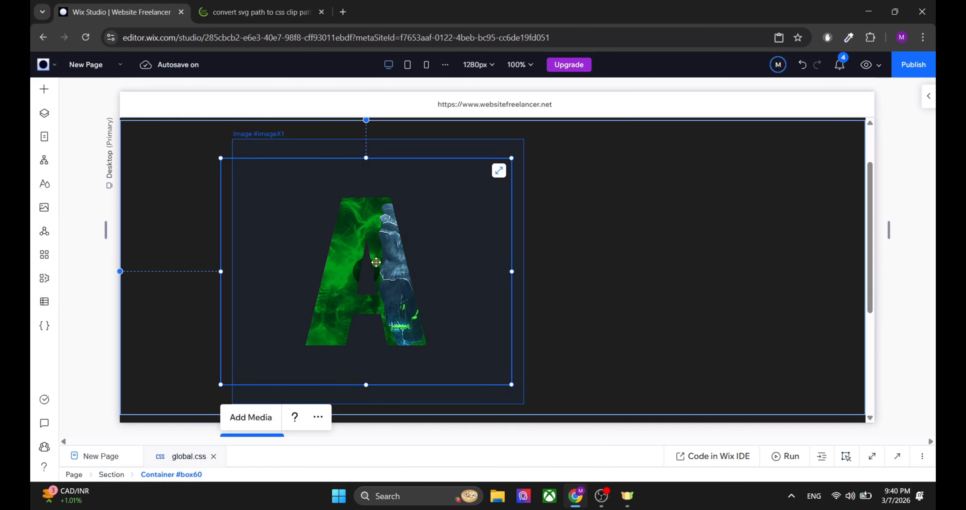
Add a blank container to the section and place it in the empty area to the right of the letter A
left_click(45, 94)
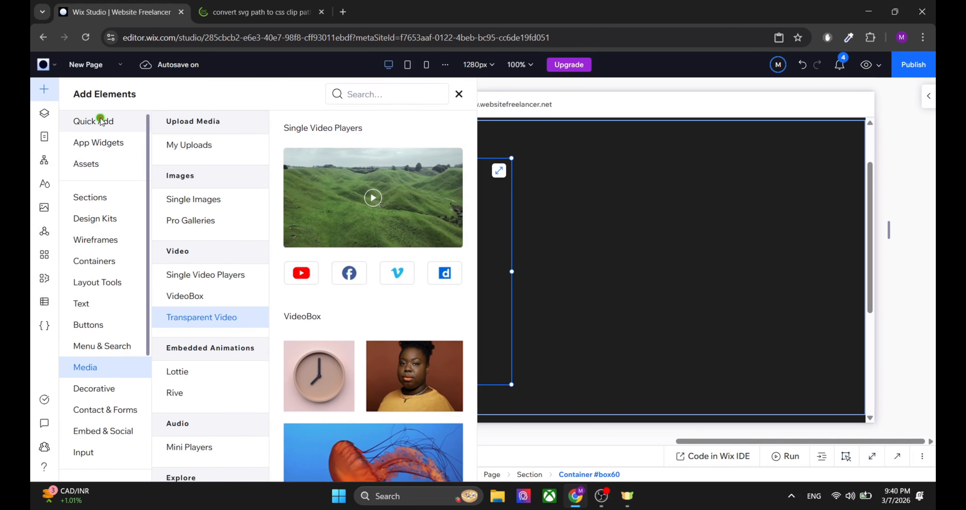
left_click(87, 120)
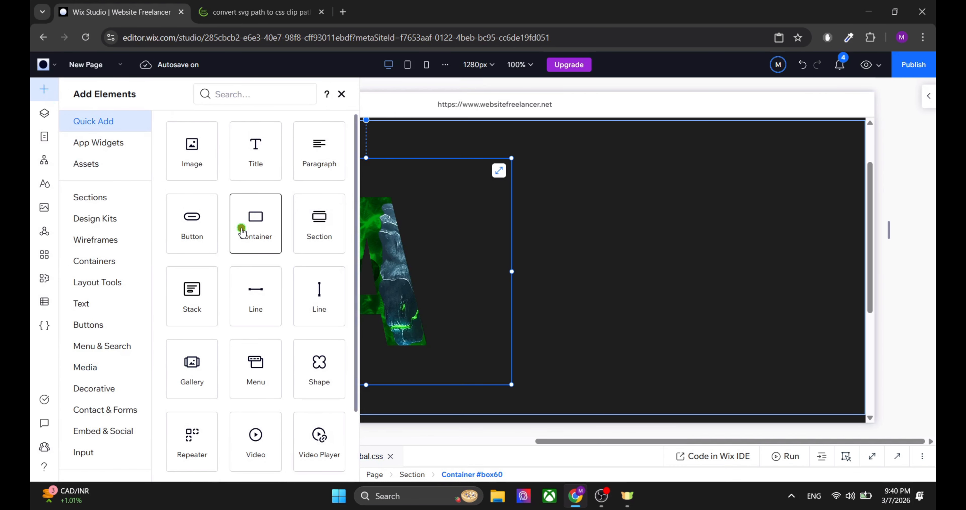
left_click_drag(241, 231, 241, 228)
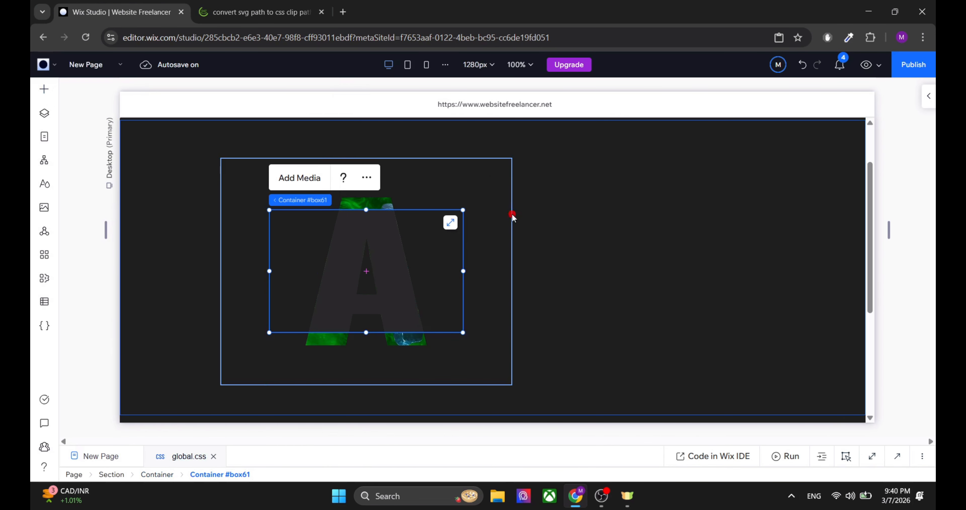
left_click_drag(380, 249, 718, 230)
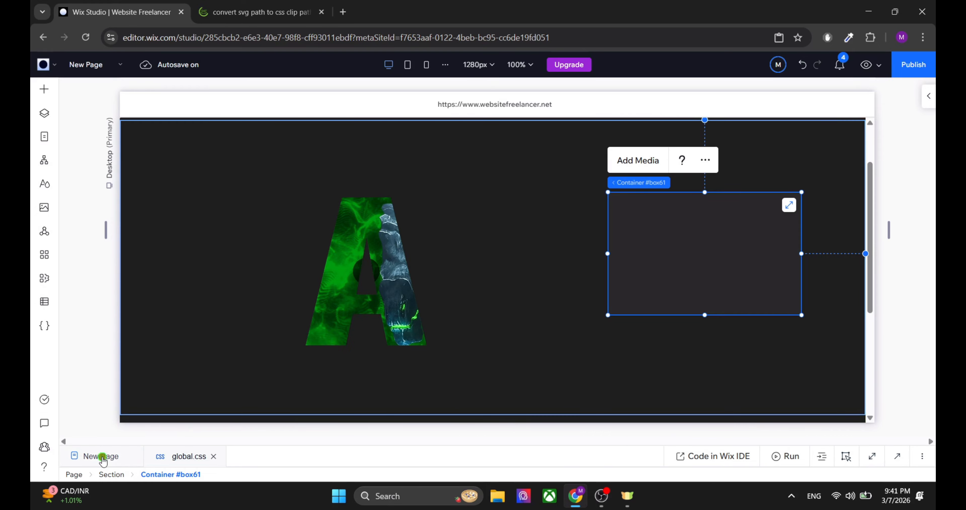
Open the page's code editor, turn coding off and on again in manual mode, and close the global.css file
left_click(99, 455)
left_click(44, 325)
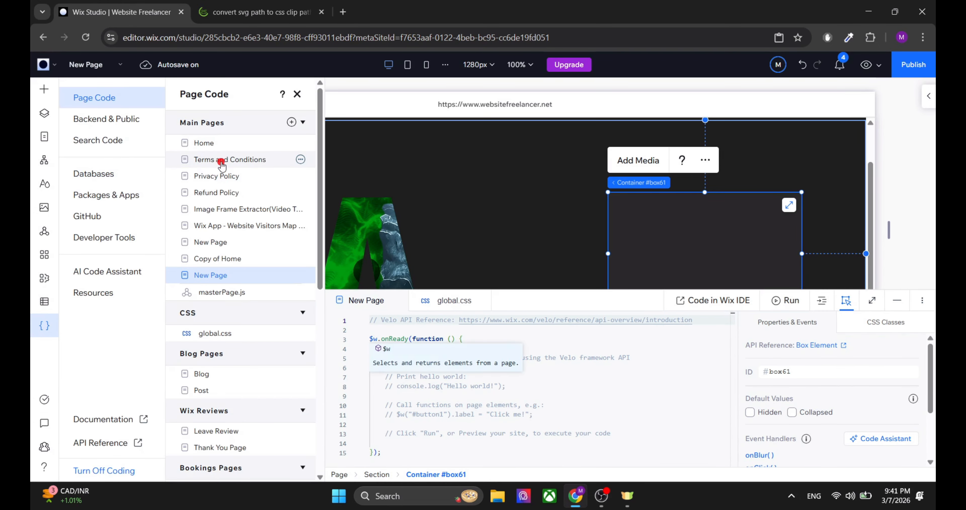
left_click(99, 471)
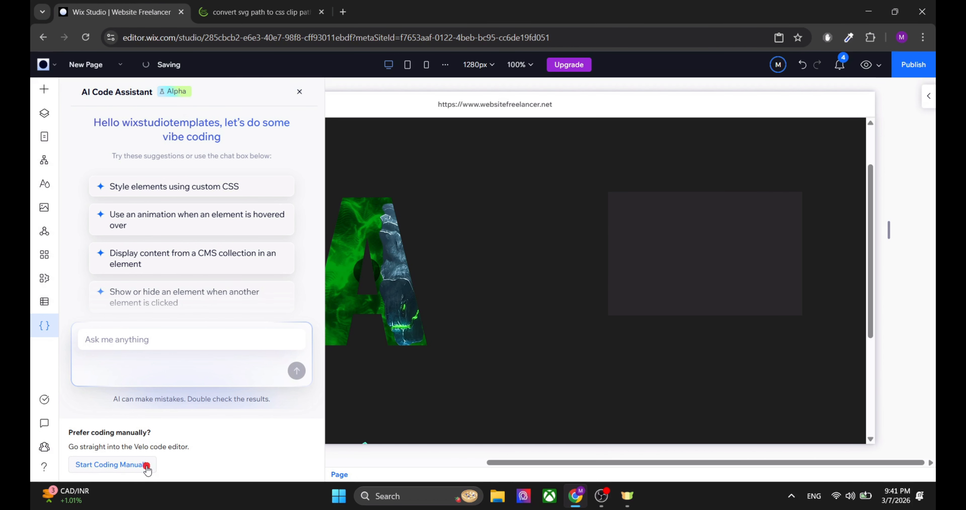
left_click(127, 468)
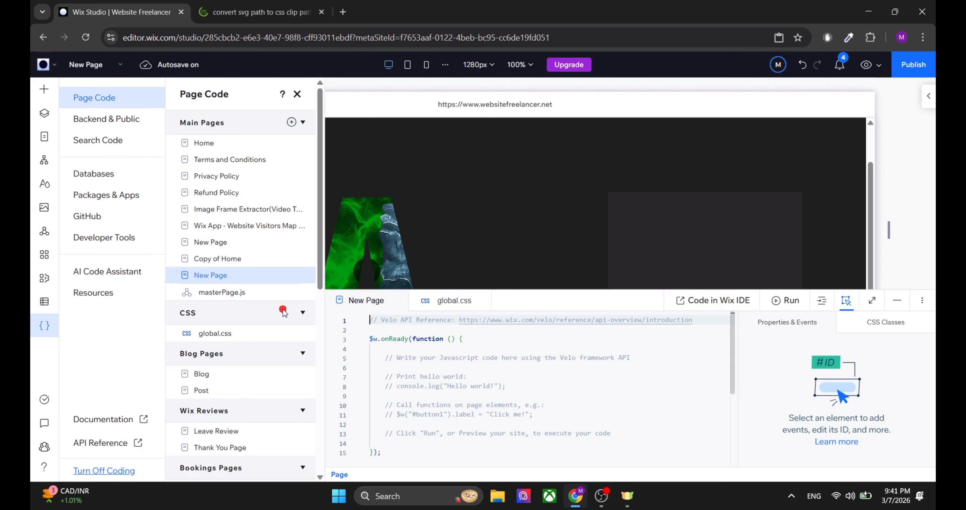
left_click(297, 93)
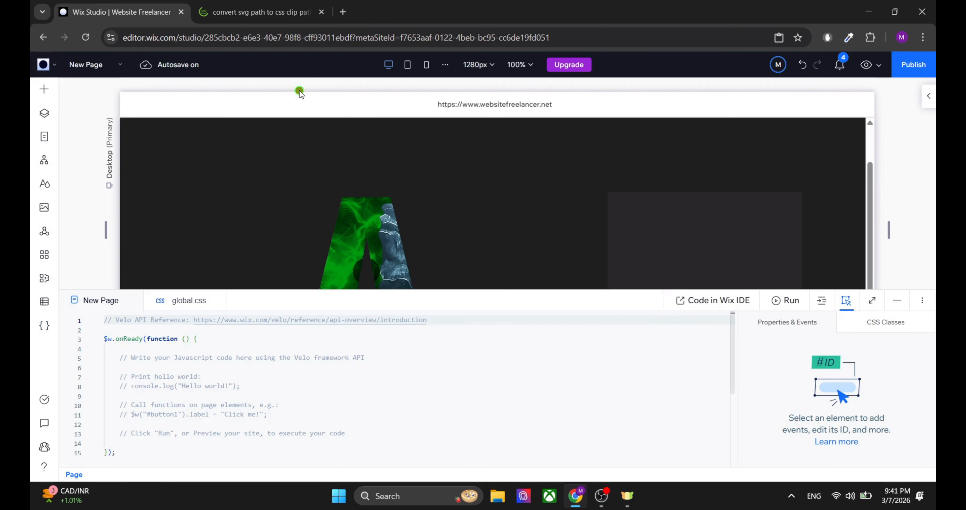
left_click(213, 299)
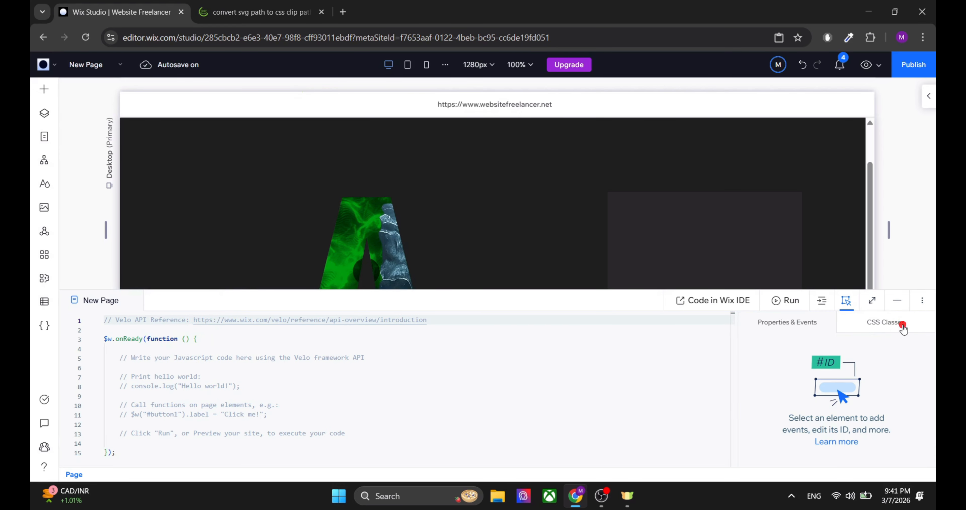
Create the custom CSS class custom-shape and assign it to the new container
left_click(889, 323)
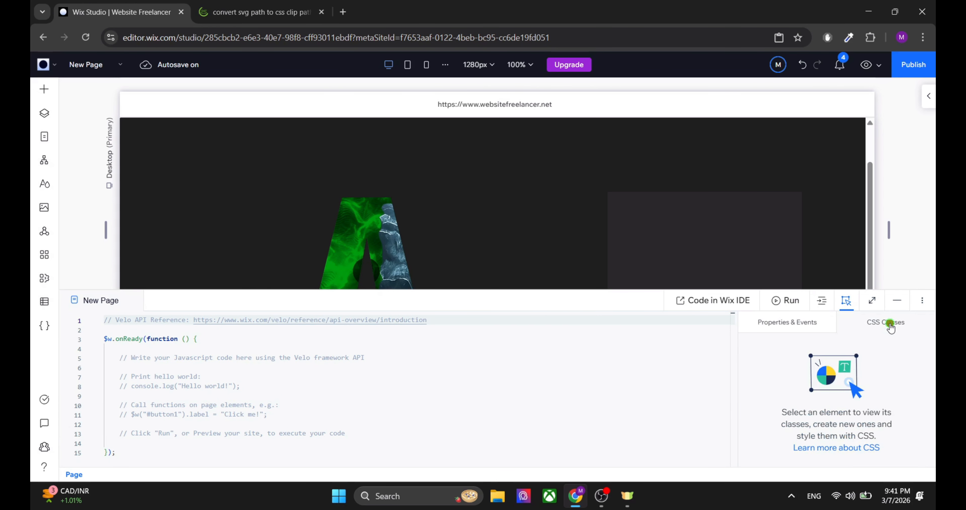
left_click(610, 215)
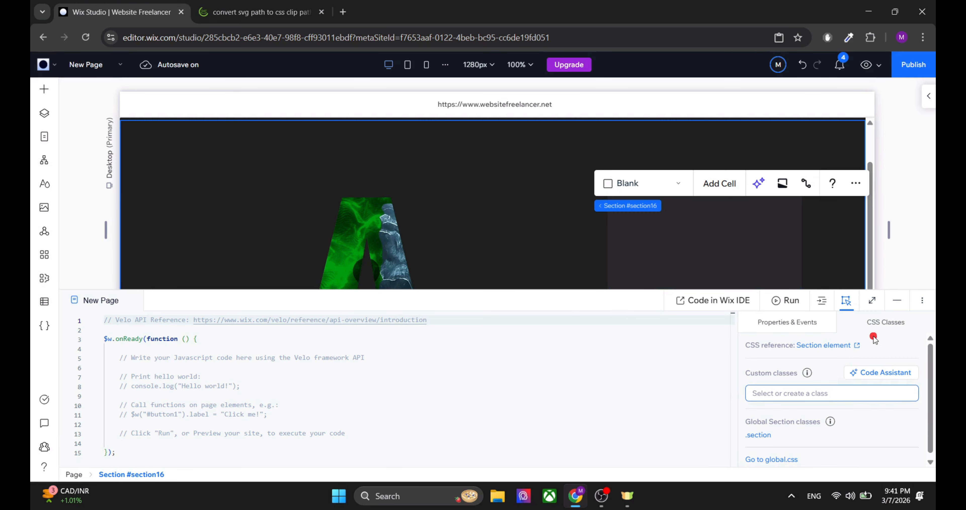
left_click(779, 391)
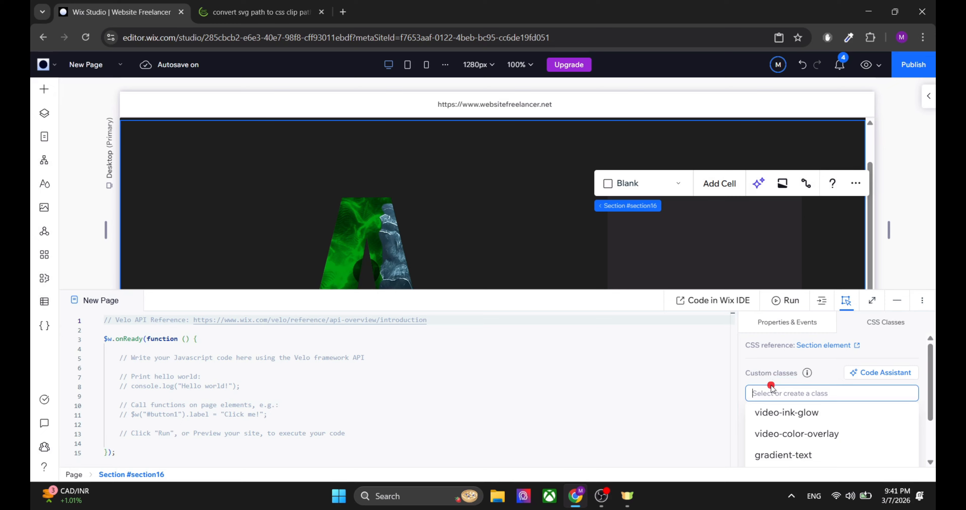
left_click(700, 245)
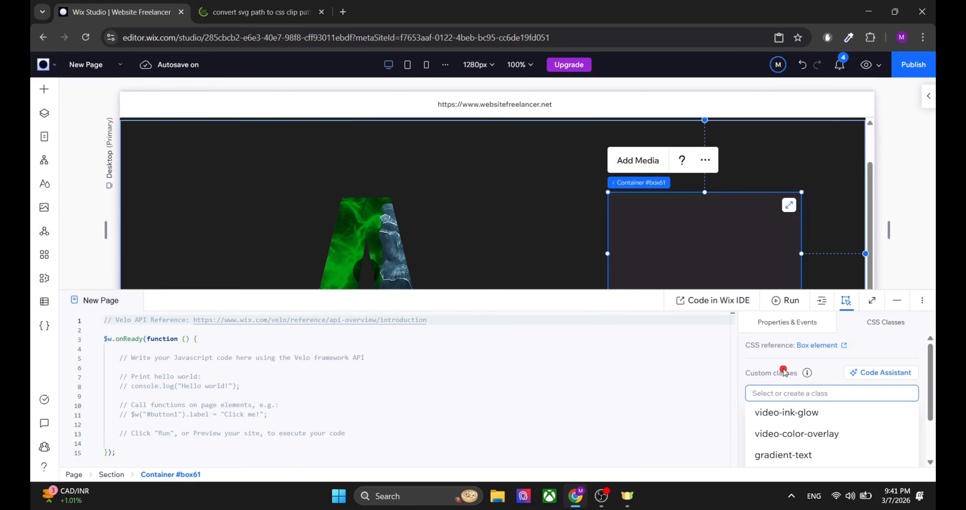
left_click(772, 391)
type("t")
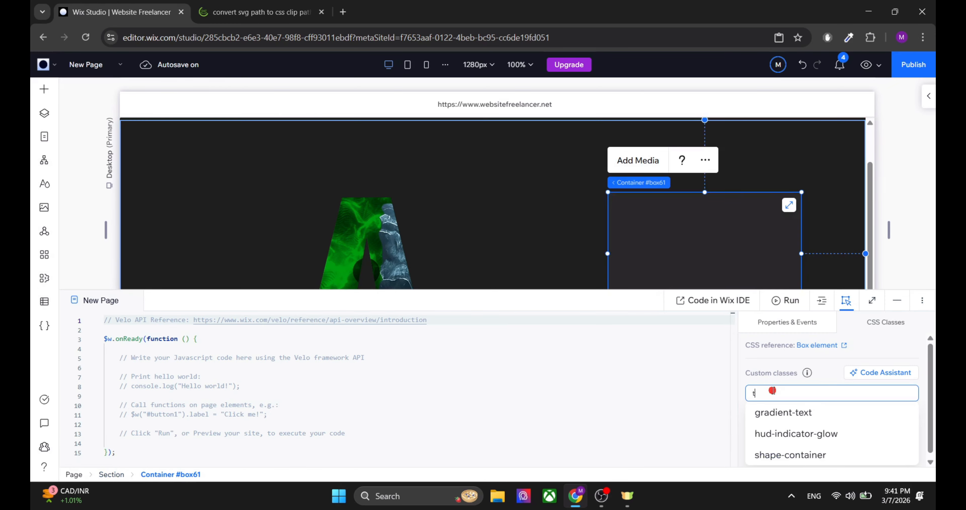
key("BackSpace")
type("custom-shape")
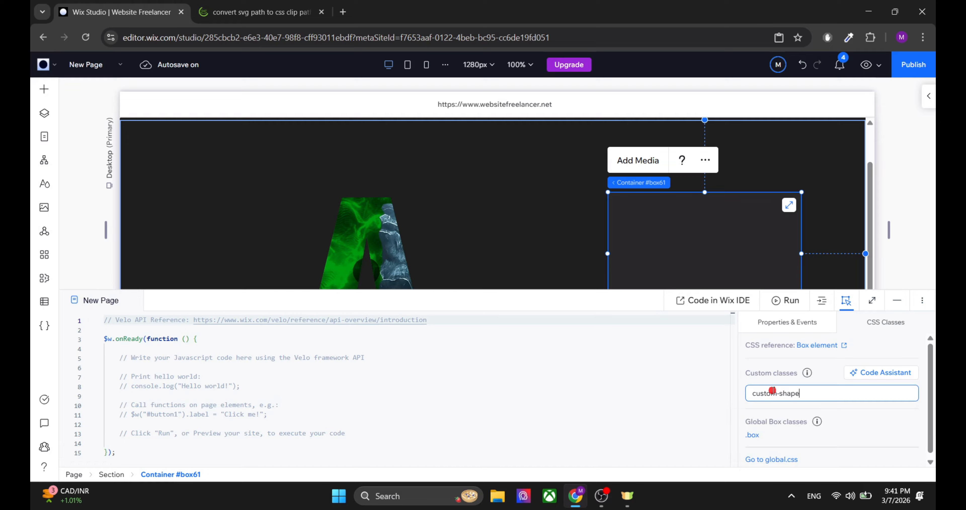
key("Return")
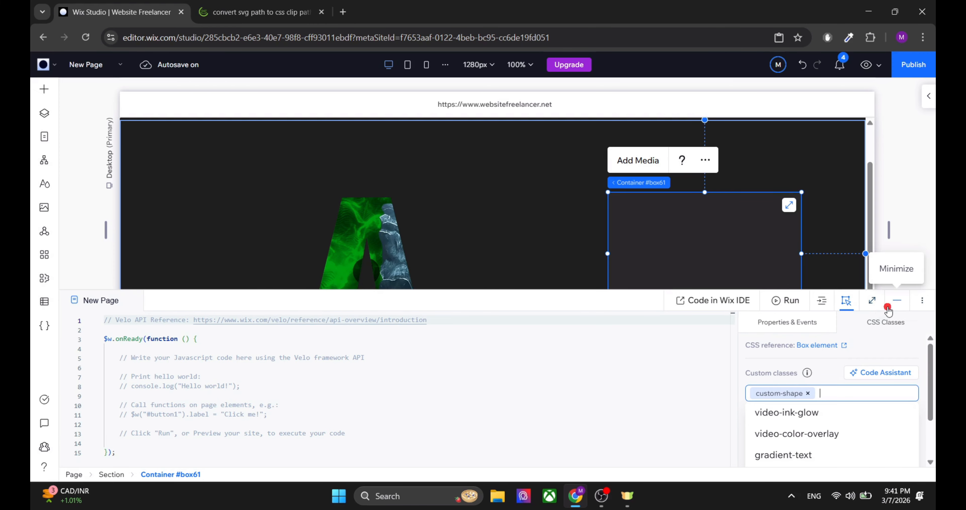
left_click(922, 355)
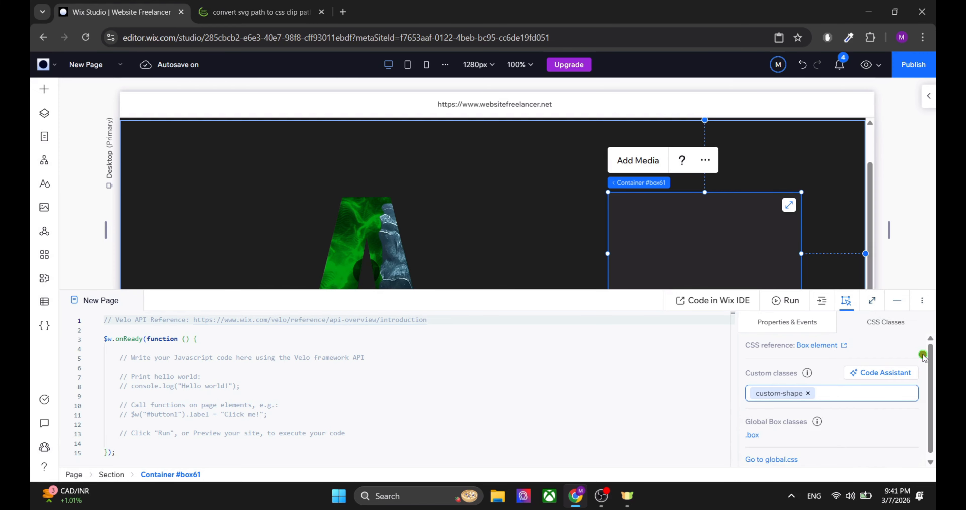
Open global.css from the page code files and close the file list to make room for editing
scroll(904, 405, "down", 1)
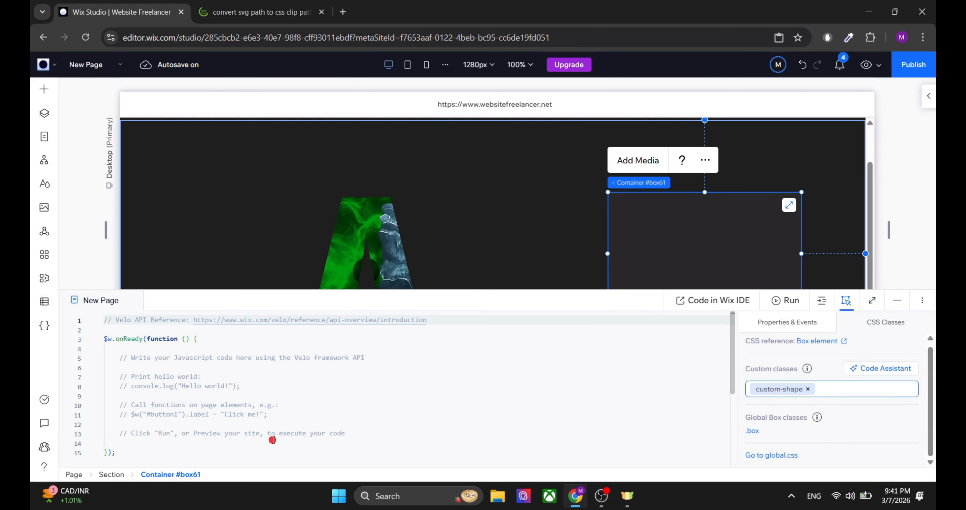
left_click(44, 326)
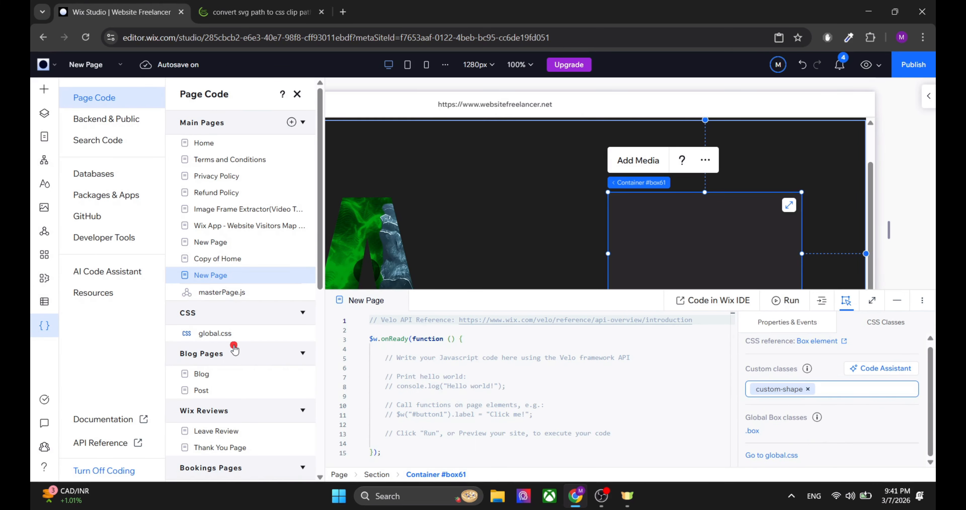
scroll(236, 337, "down", 1)
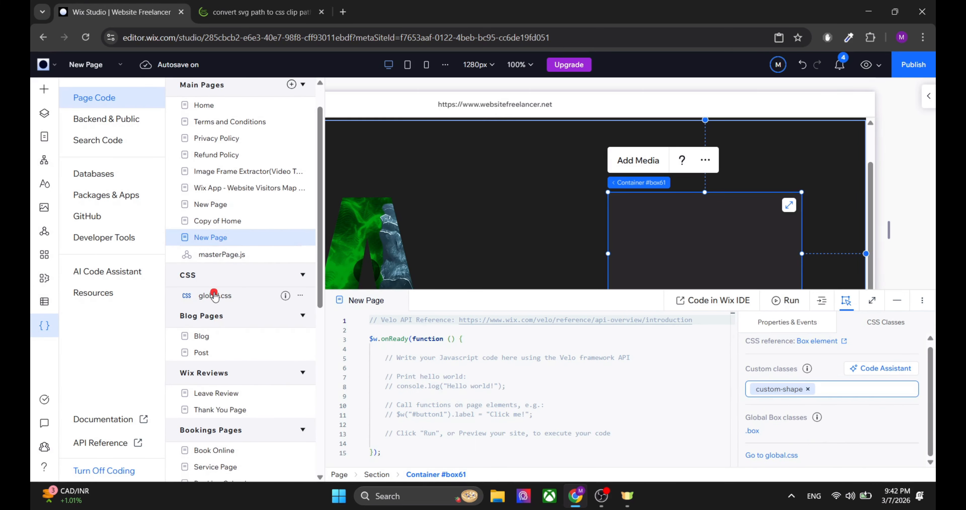
left_click(215, 295)
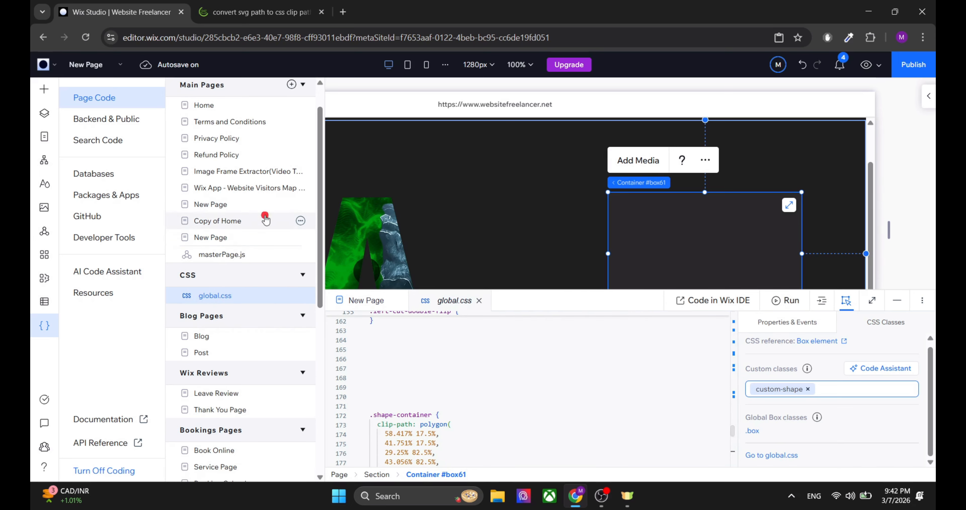
left_click(376, 359)
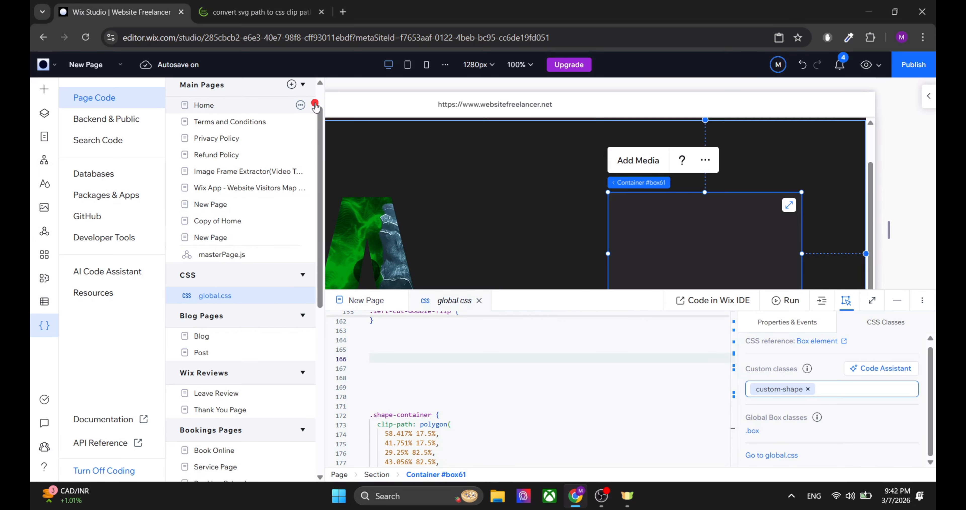
scroll(317, 100, "up", 1)
left_click(298, 93)
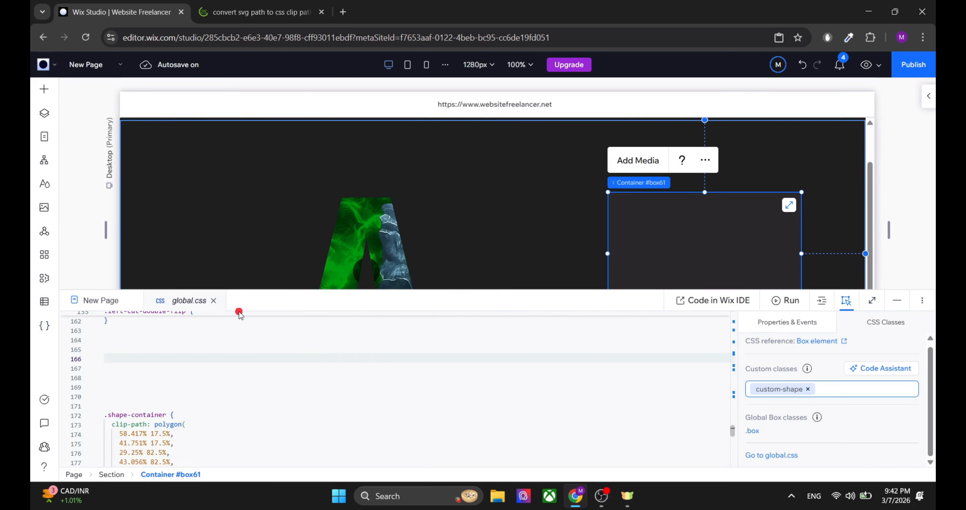
Add an empty .custom-shape rule on blank line 166 of global.css, above the .shape-container rule
left_click(128, 361)
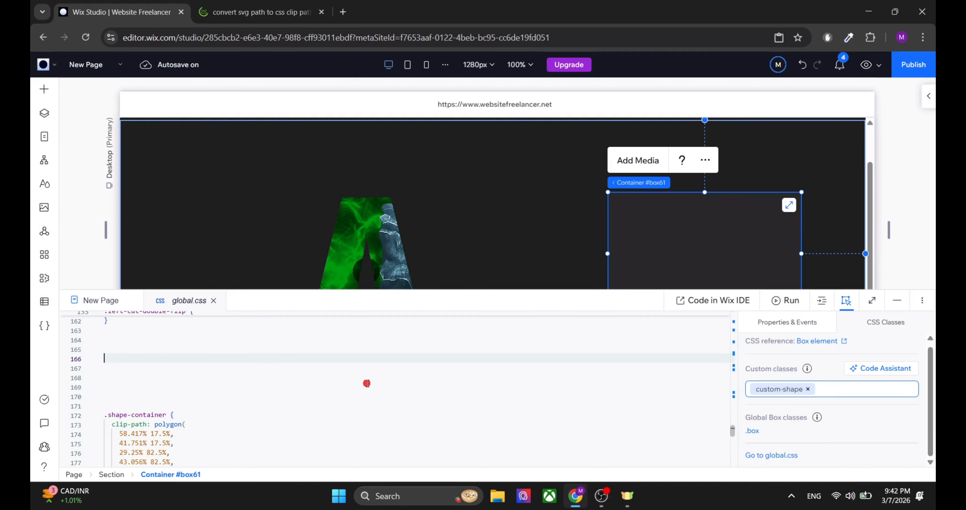
type(".")
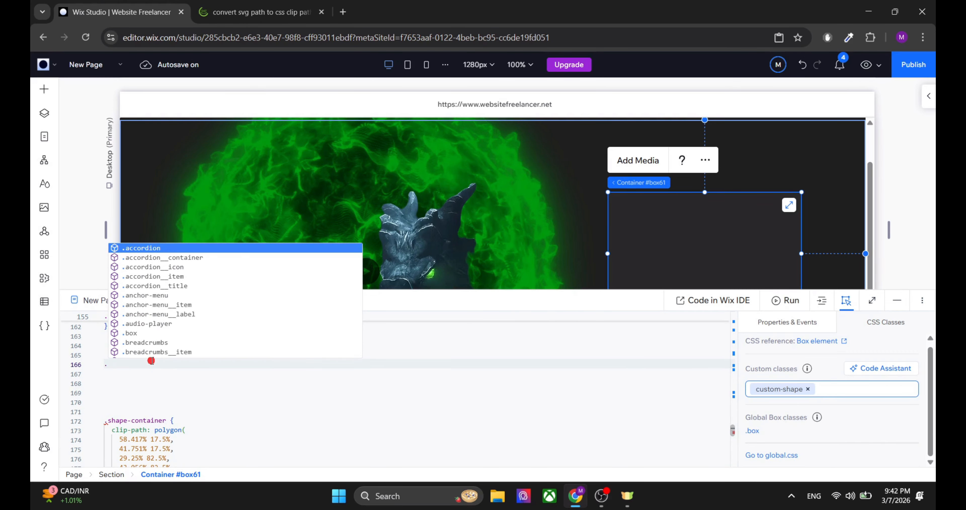
type("cus")
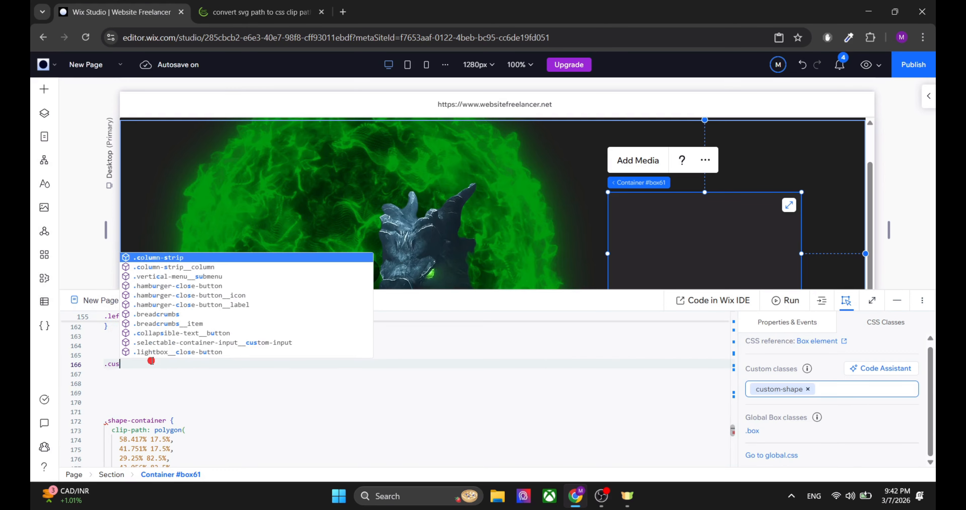
type("tom")
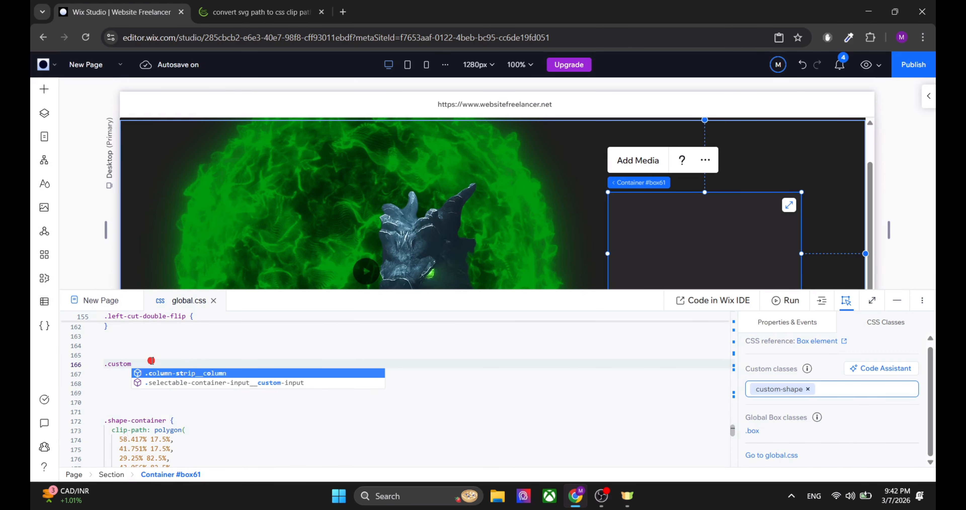
type("-shape{")
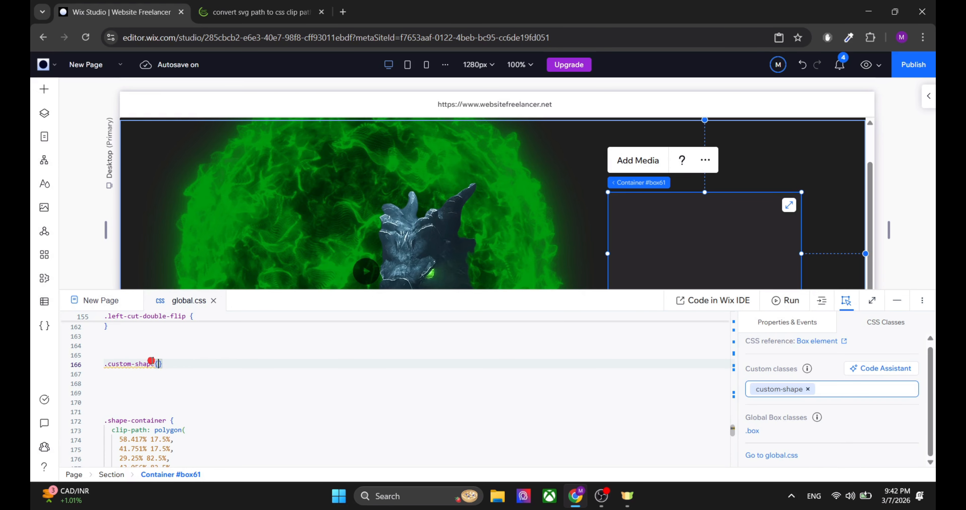
key("Return")
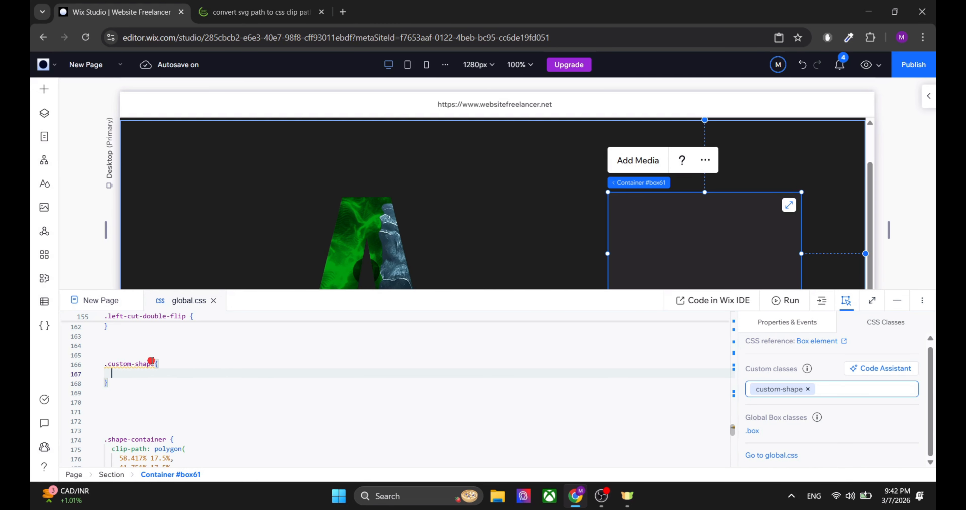
Add a clip-path declaration with an empty polygon() value to the .custom-shape rule
type("clip-")
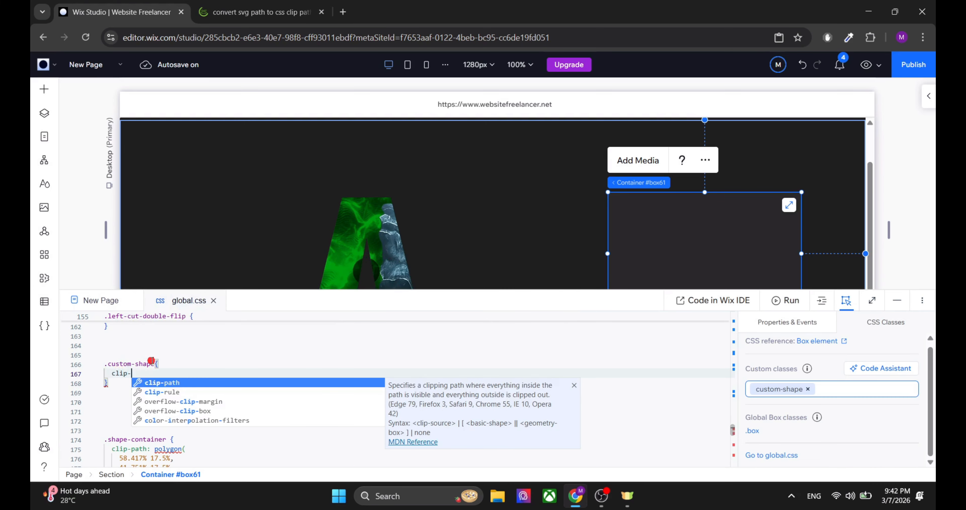
key("Return")
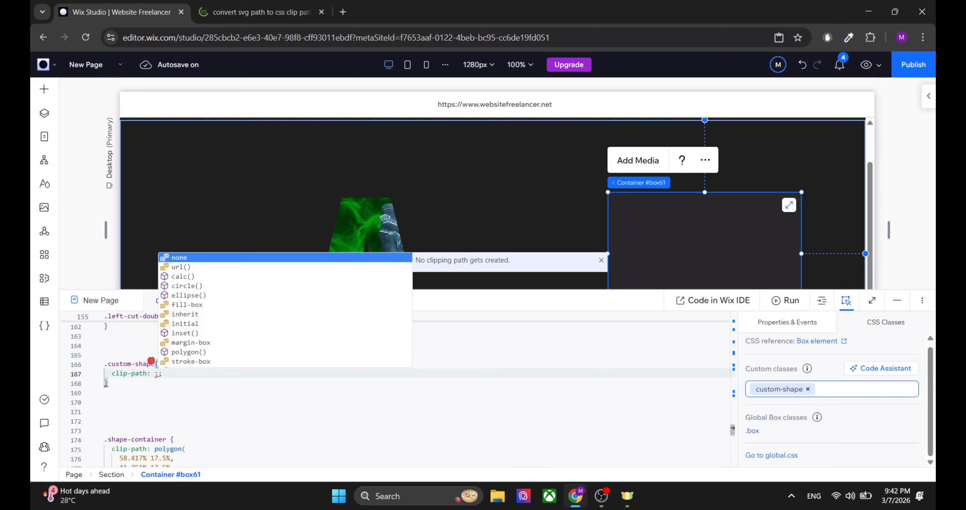
key("Escape")
type("poly")
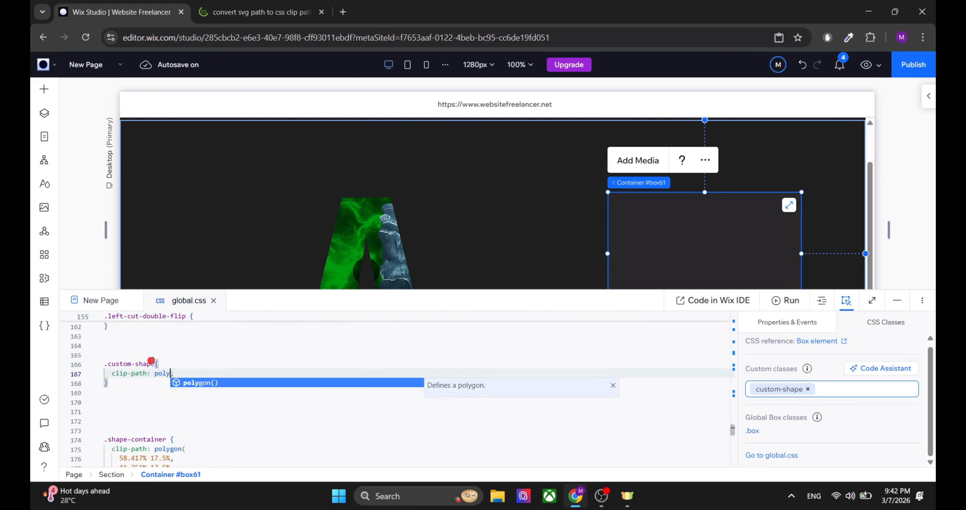
key("Return")
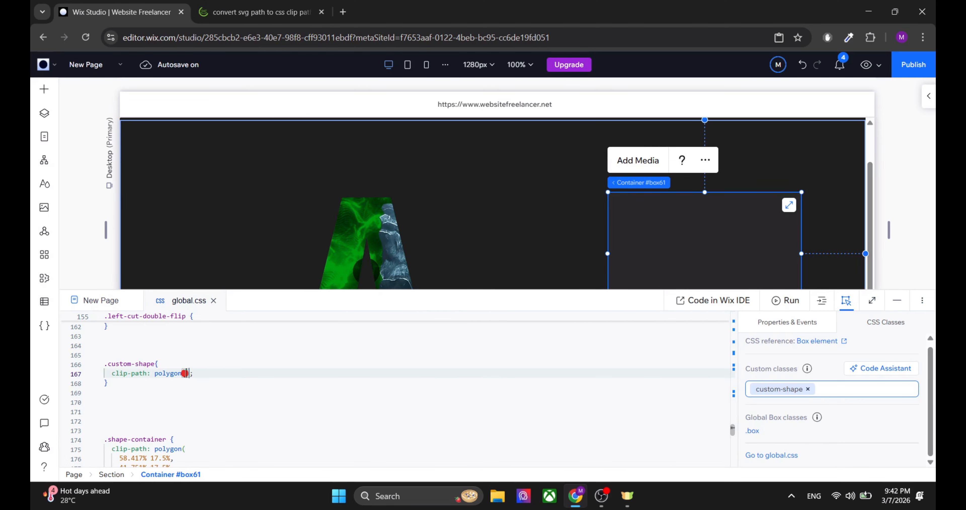
key("Delete")
key("Delete")
Switch to the plantcss converter and convert the entered SVG path into a CSS clip-path polygon
left_click(239, 5)
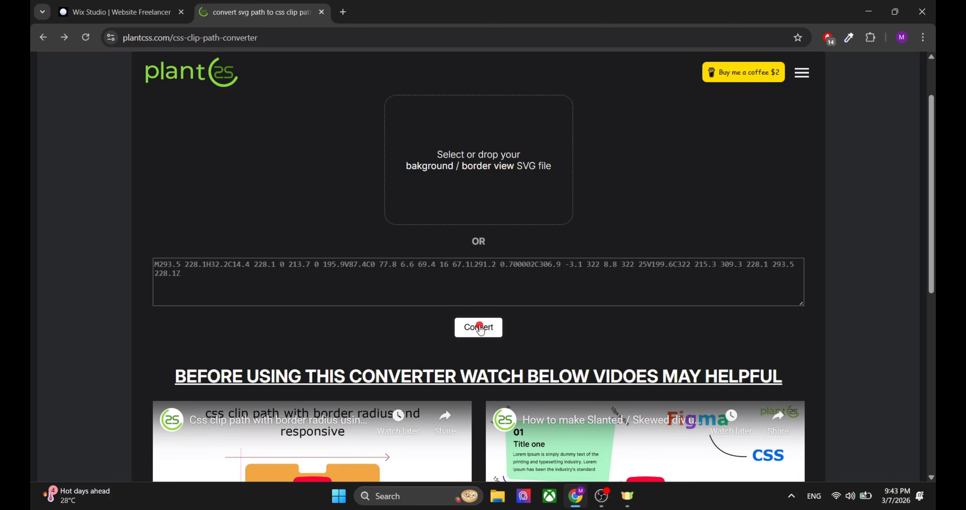
left_click(479, 327)
scroll(479, 326, "down", 5)
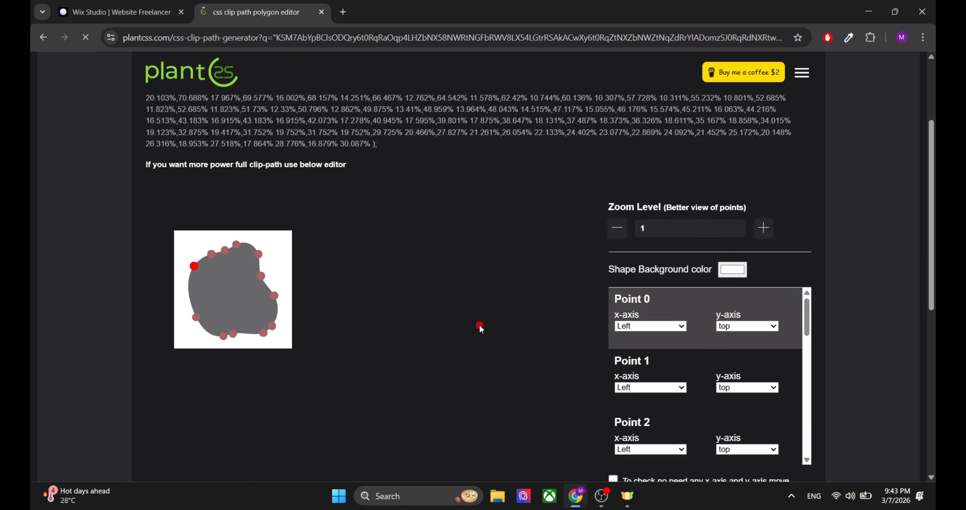
scroll(318, 180, "up", 3)
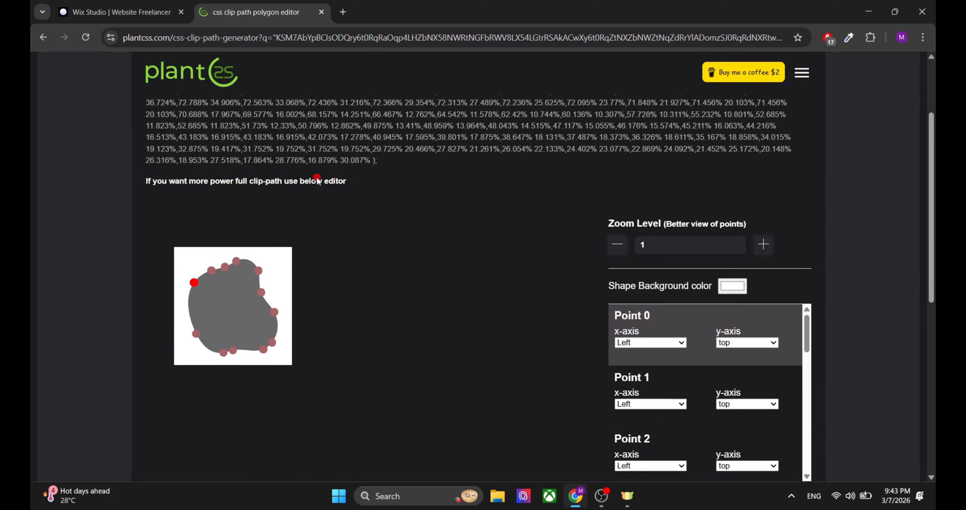
scroll(342, 213, "up", 1)
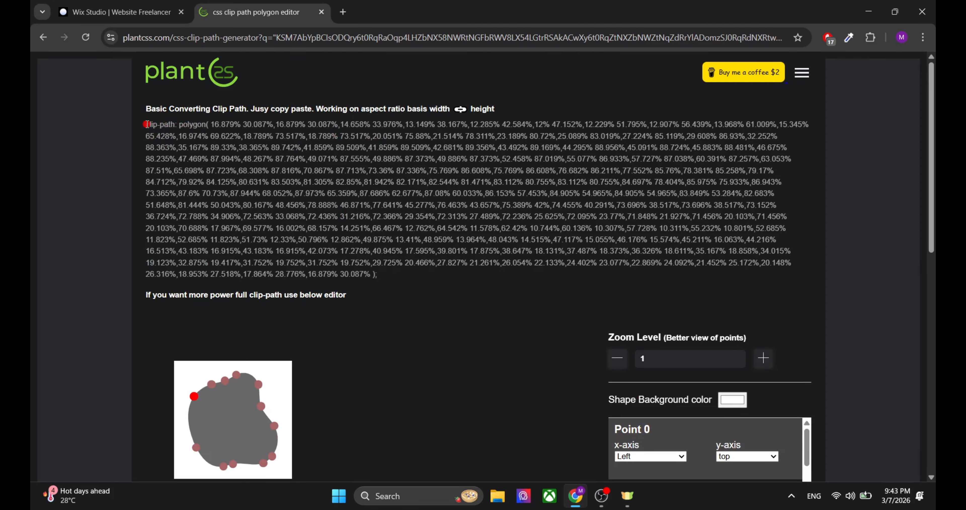
Copy the complete generated polygon value from plantcss, from "polygon(" through the closing ");", without the clip-path property name
key("ctrl+Tab")
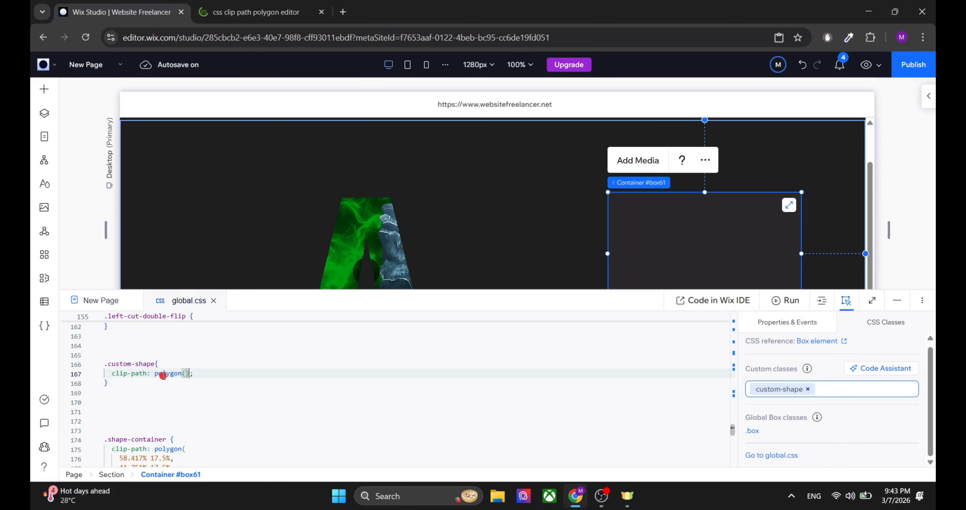
left_click(239, 4)
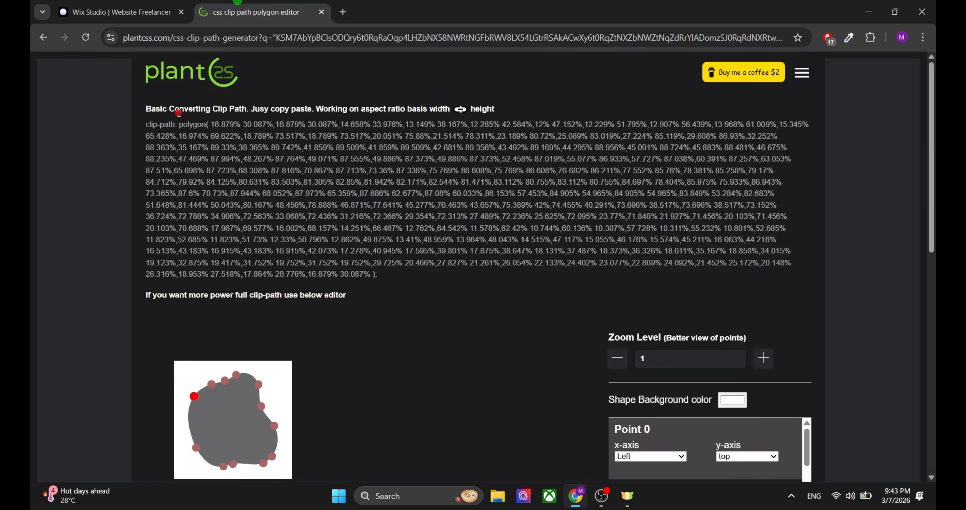
left_click(162, 5)
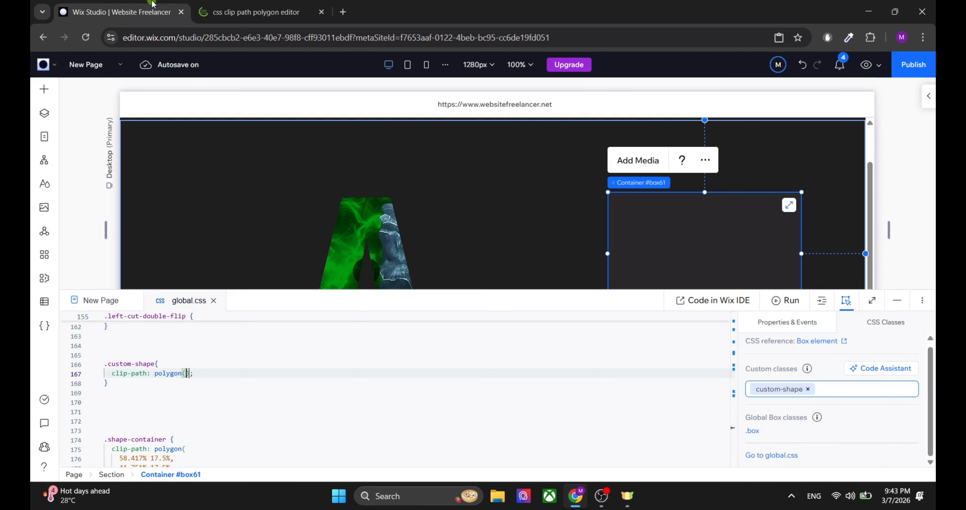
left_click(246, 5)
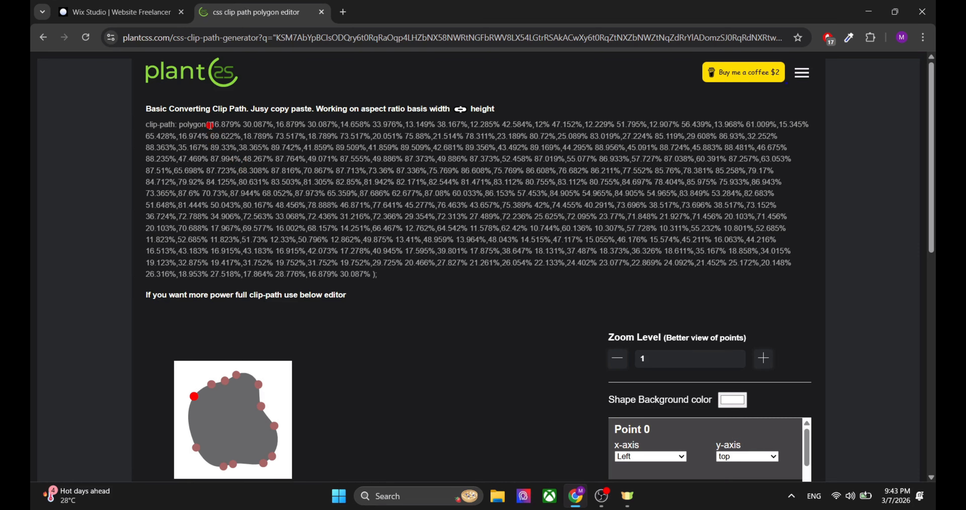
left_click_drag(212, 122, 370, 286)
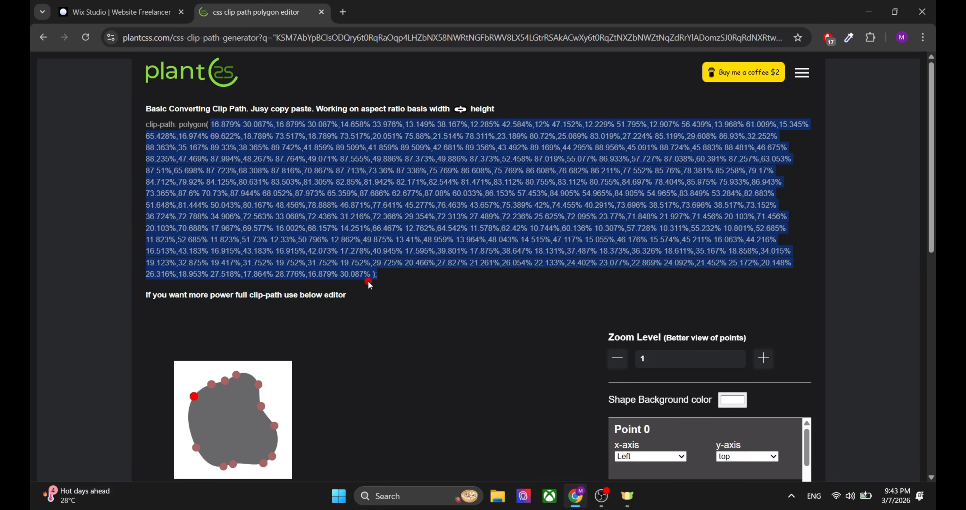
left_click(178, 124)
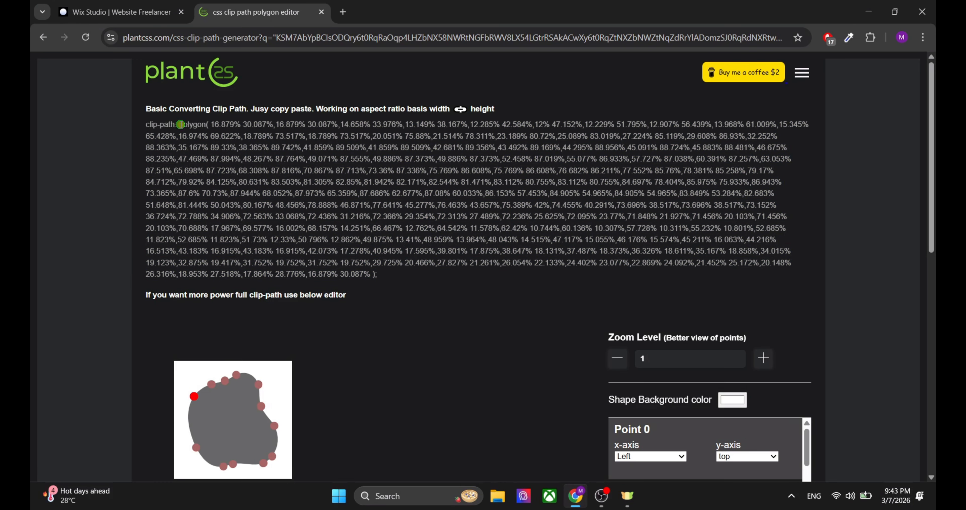
left_click_drag(181, 124, 415, 280)
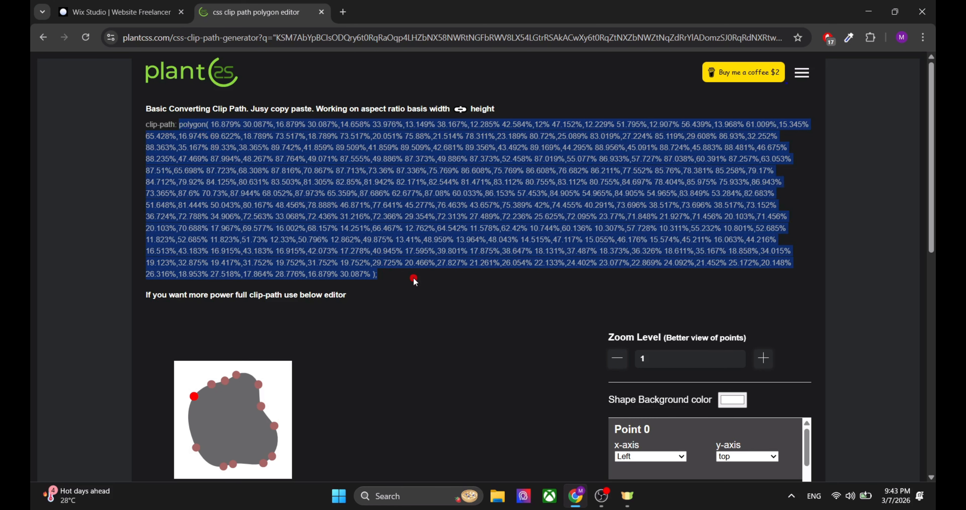
Return to Wix Studio and replace the empty polygon() in the .custom-shape rule with the copied polygon value
left_click(131, 6)
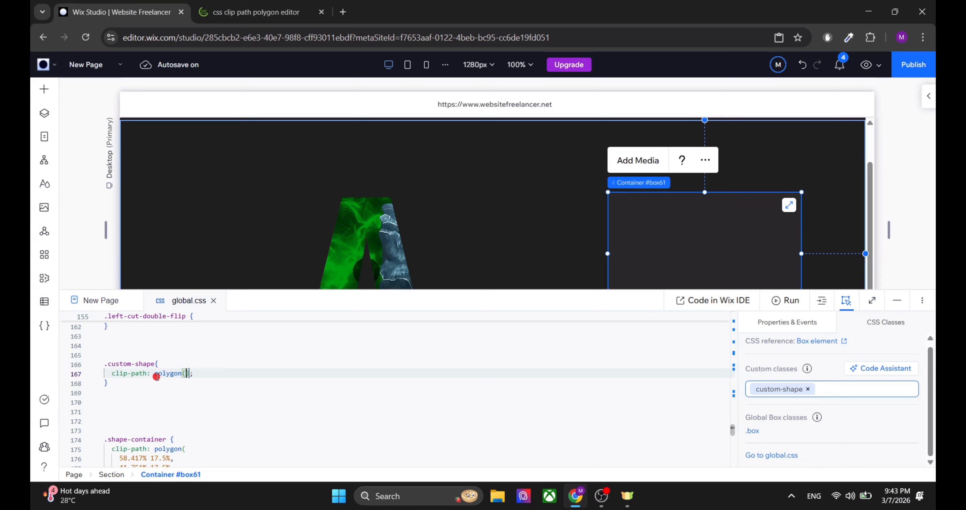
left_click_drag(154, 373, 194, 374)
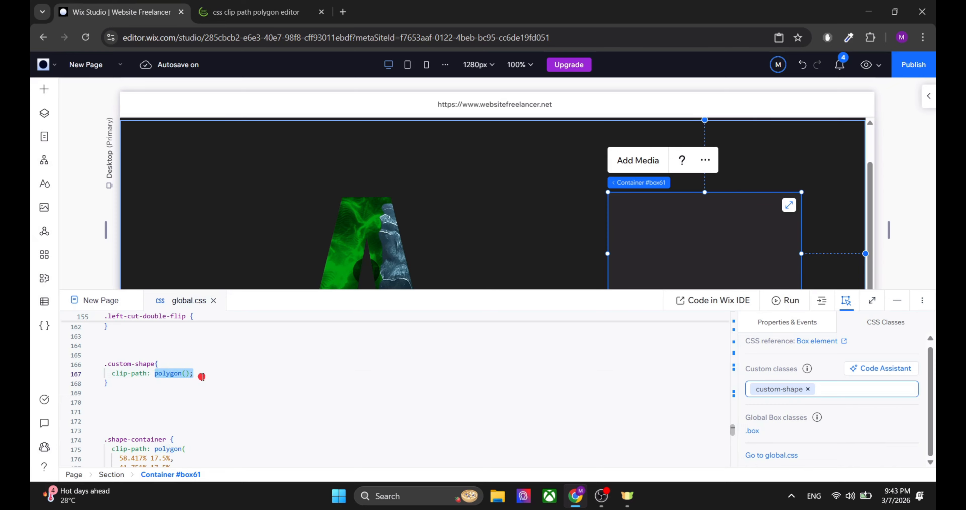
key("ctrl+v")
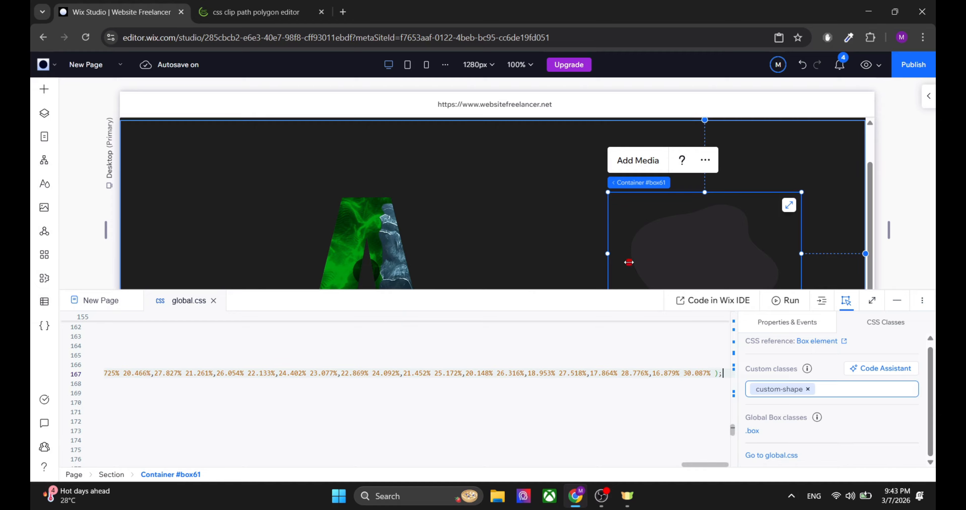
Minimize the code editor and set the custom-shape container's background to the theme colour #64FFDA
left_click(896, 300)
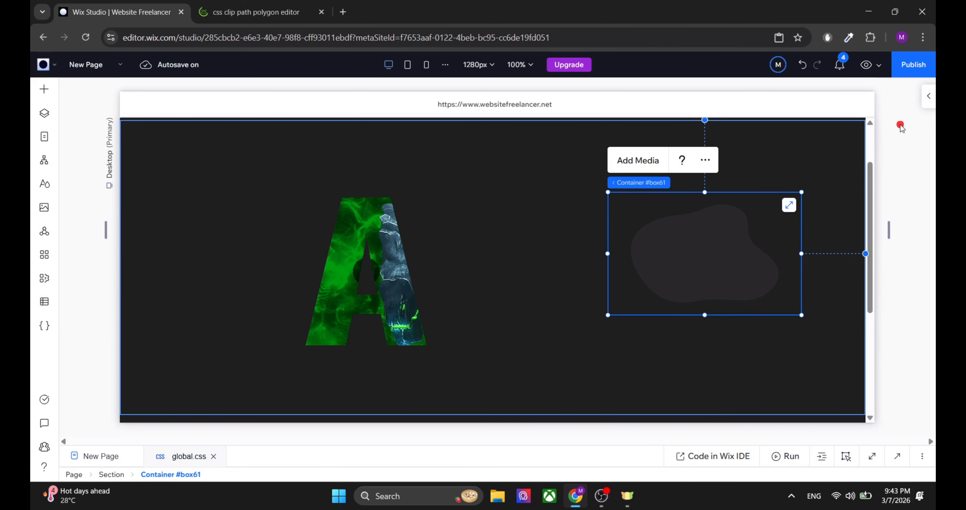
left_click(928, 99)
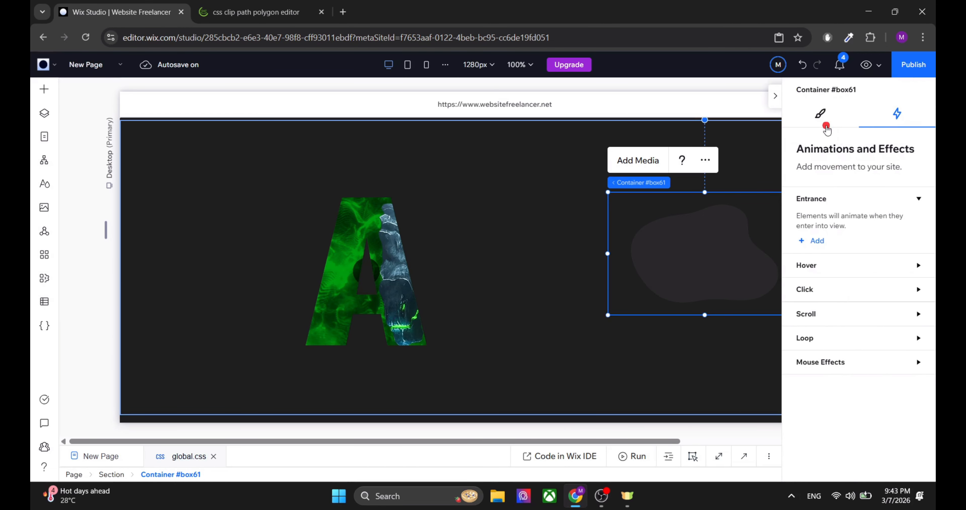
left_click(826, 127)
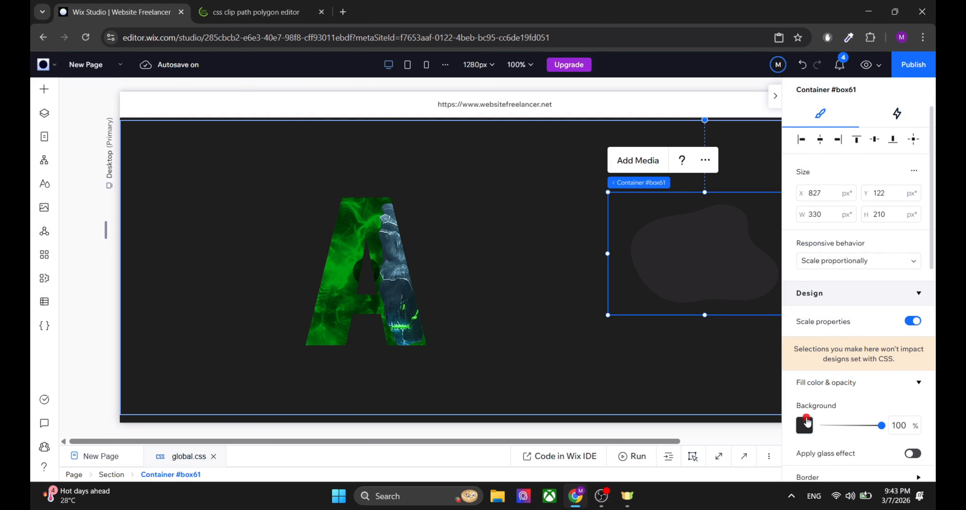
left_click(804, 424)
left_click(895, 310)
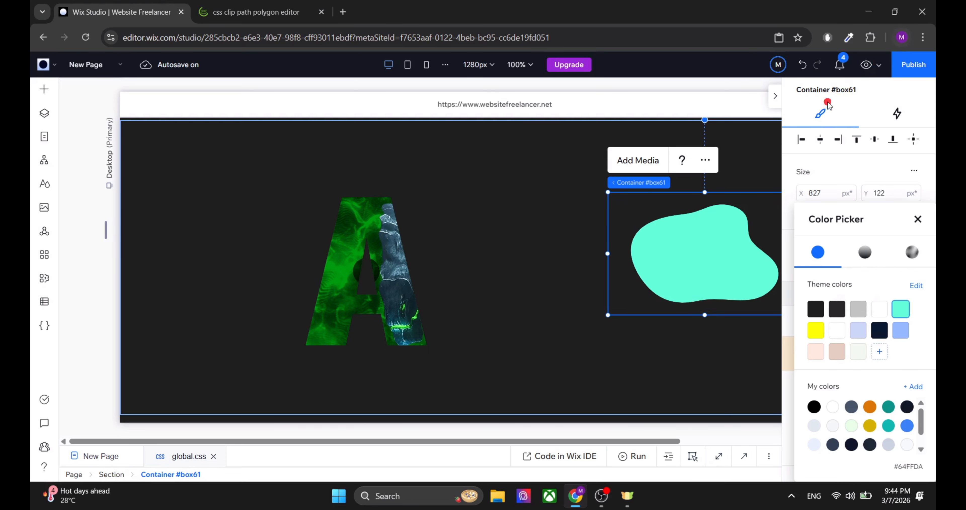
left_click(775, 101)
left_click(775, 98)
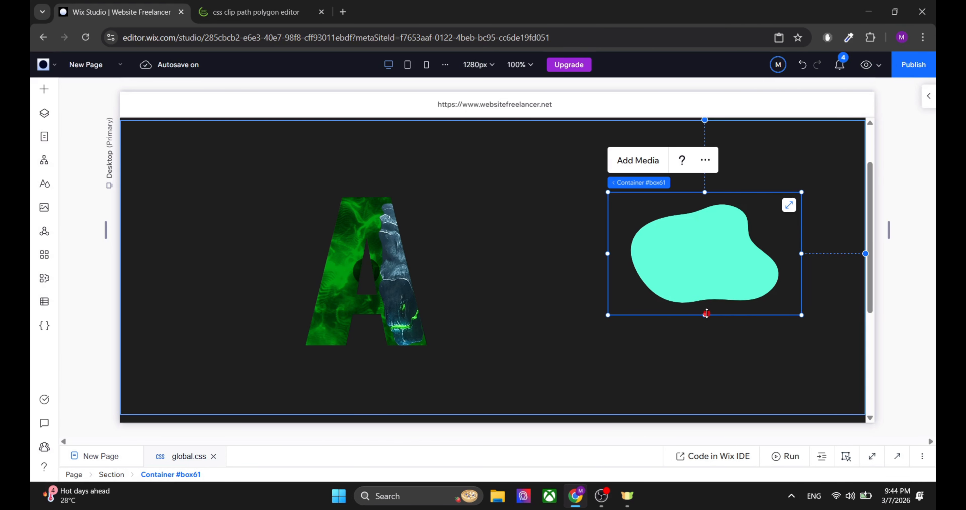
Stretch the custom-shape container taller from its lower edge and move it up and closer to the letter A container
left_click_drag(706, 313, 704, 366)
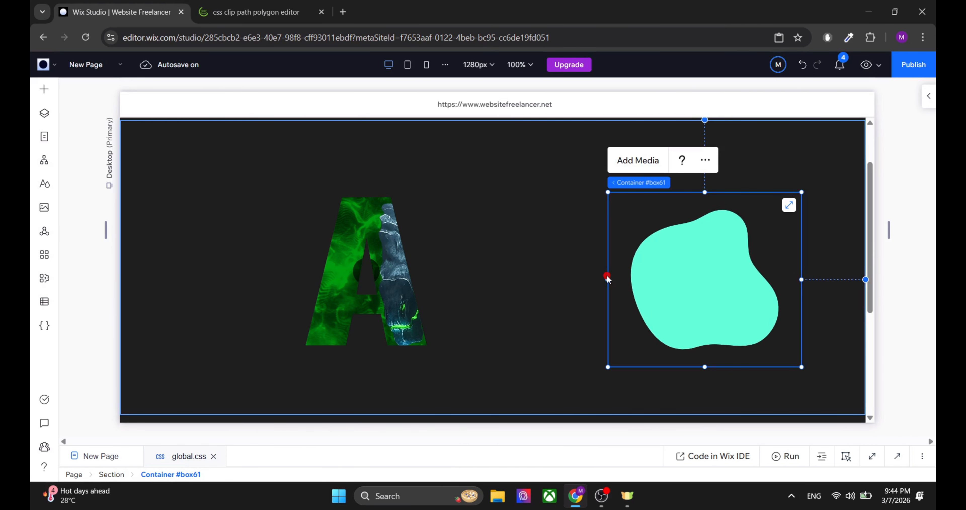
left_click_drag(608, 278, 613, 239)
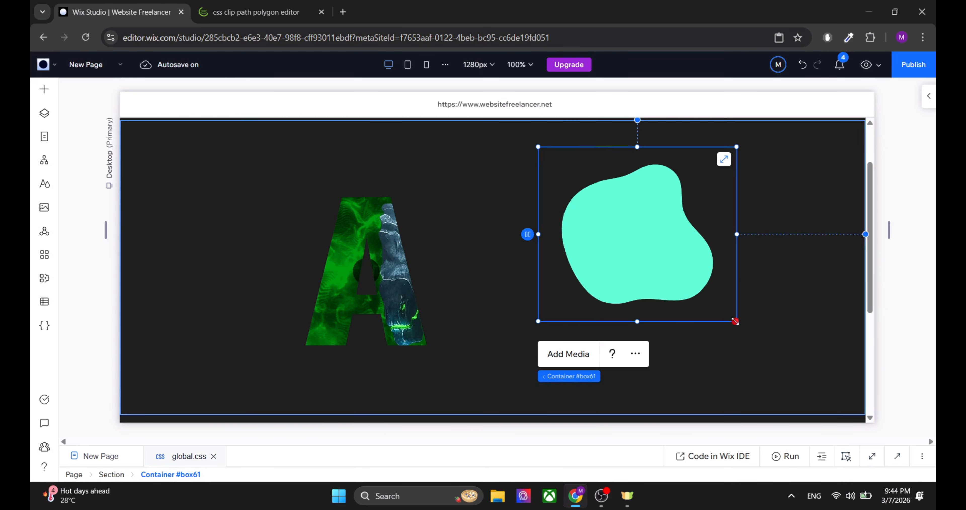
left_click(421, 296)
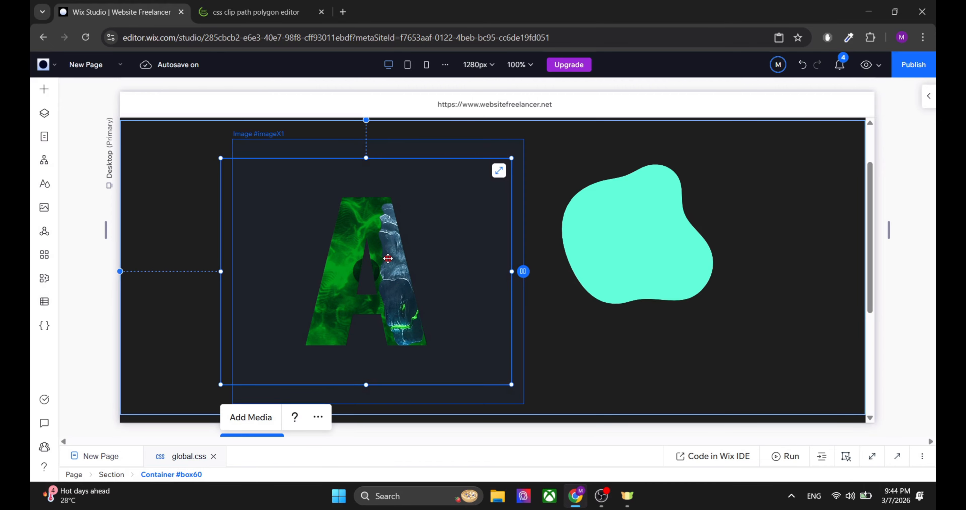
left_click(670, 241)
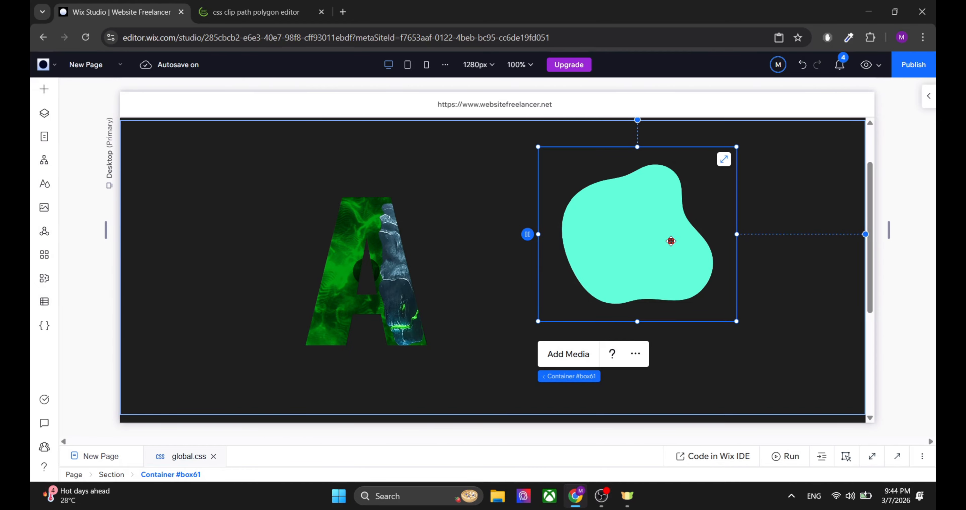
left_click(230, 5)
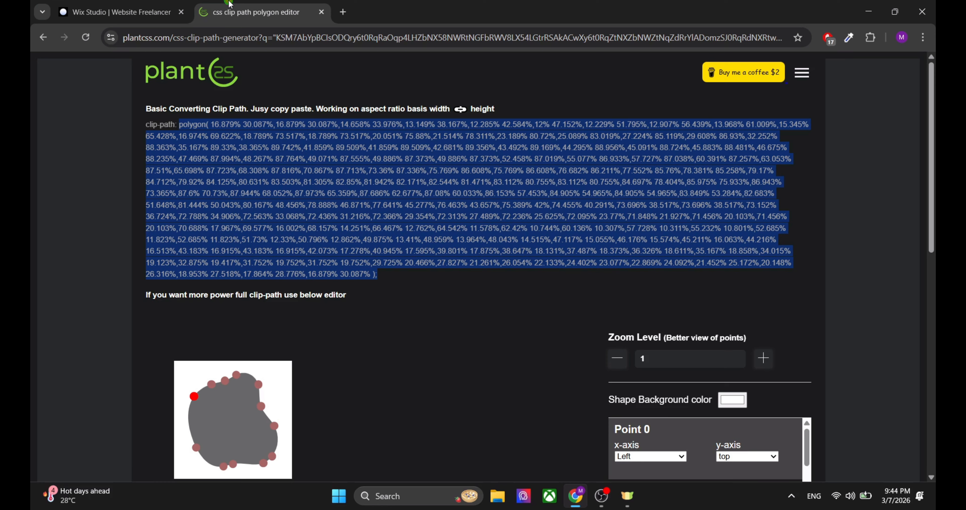
scroll(308, 284, "down", 3)
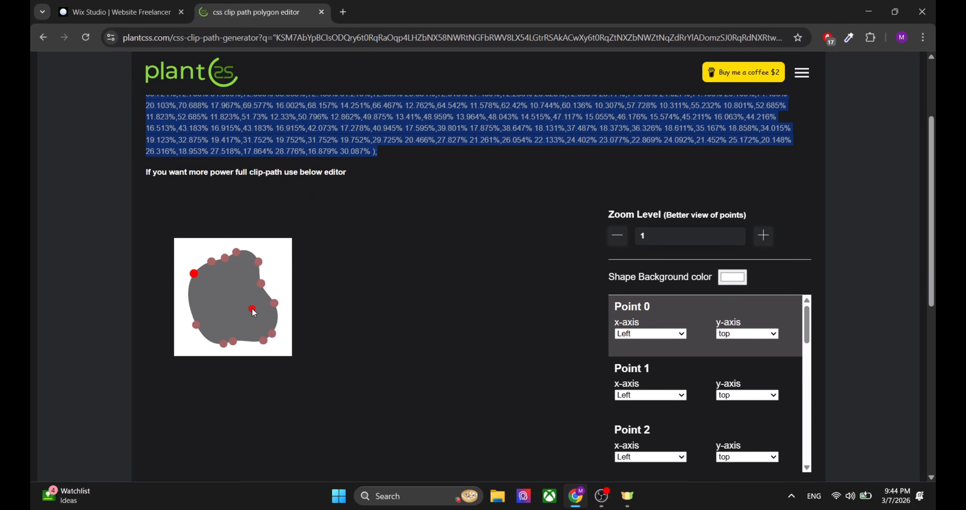
left_click(112, 1)
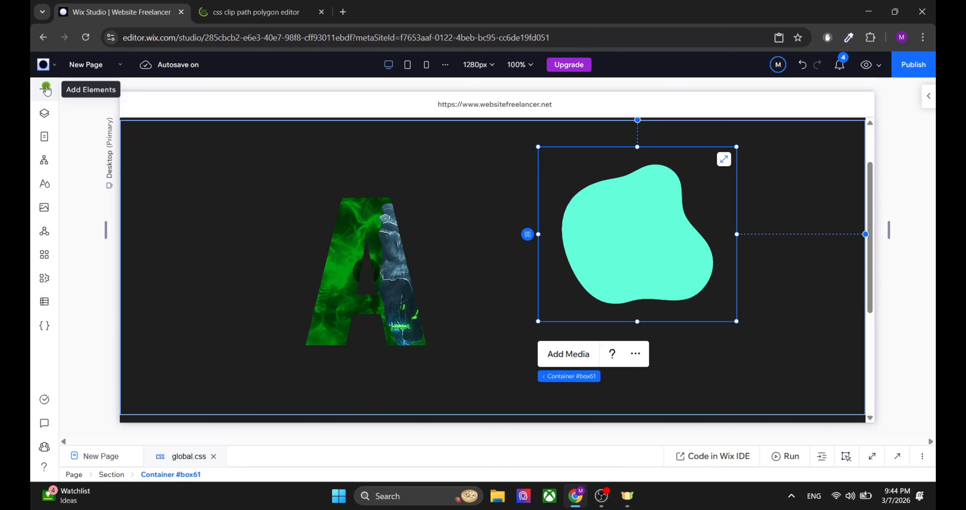
Add the butterfly transparent video to the custom-shape container, enlarge it and position it over the middle of the green shape
left_click(45, 88)
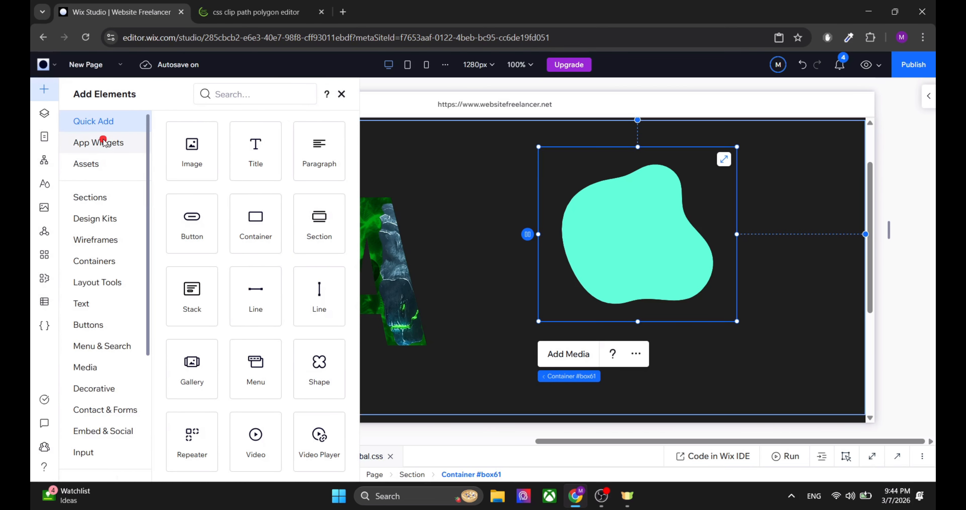
left_click(92, 363)
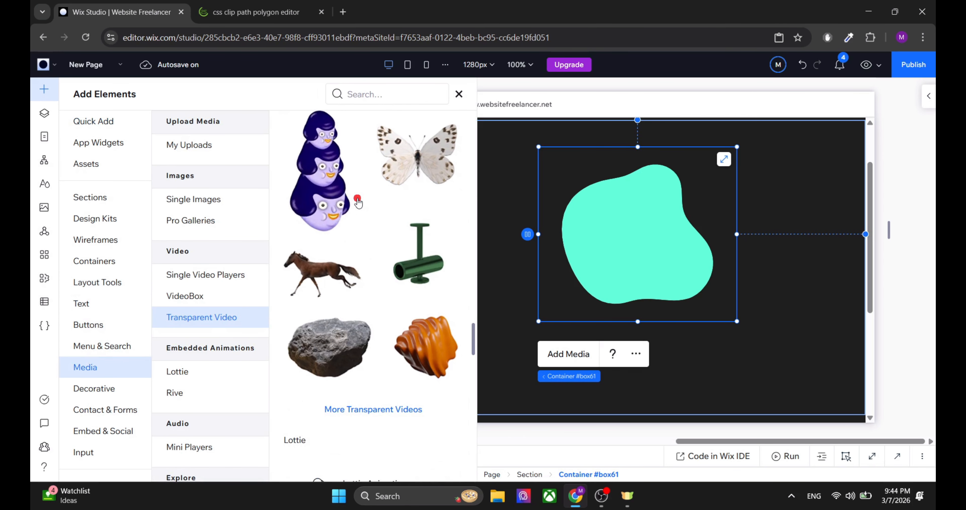
scroll(358, 202, "up", 3)
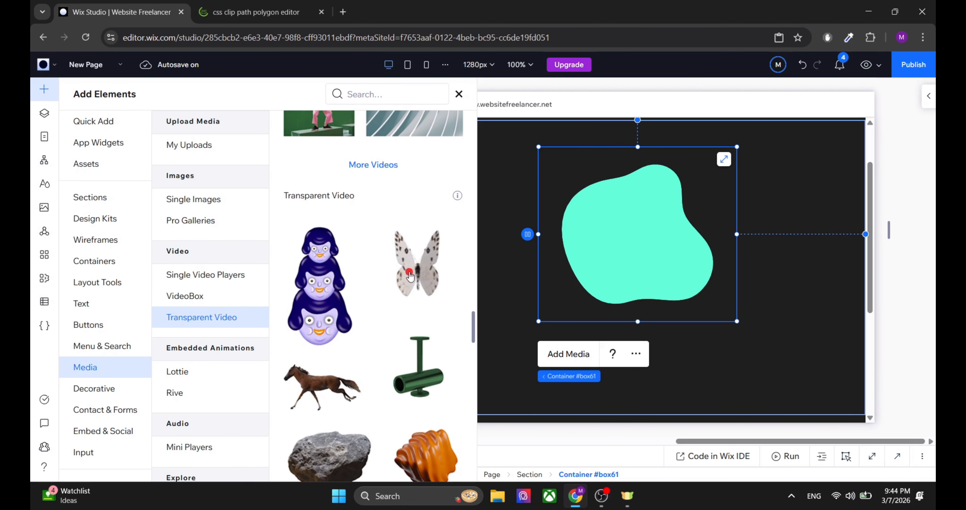
left_click(410, 276)
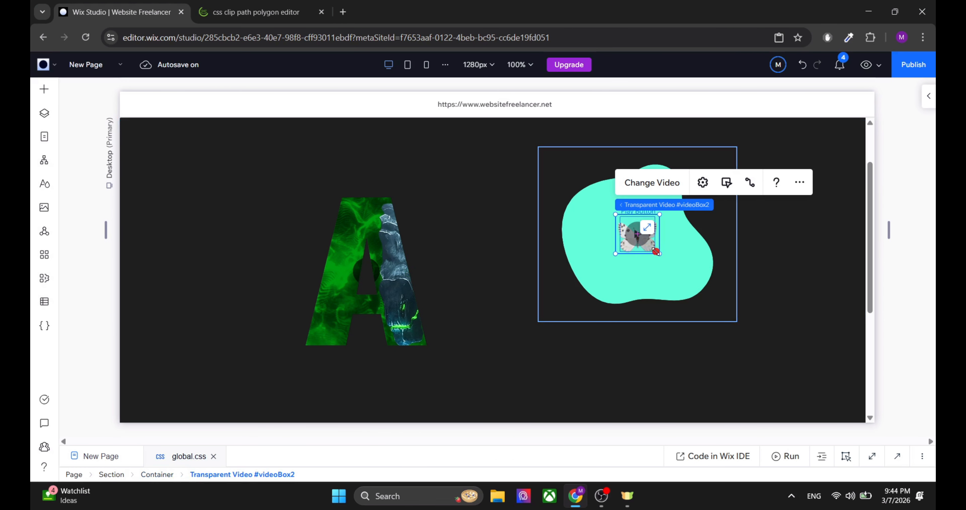
left_click_drag(657, 252, 719, 306)
left_click_drag(700, 277, 652, 241)
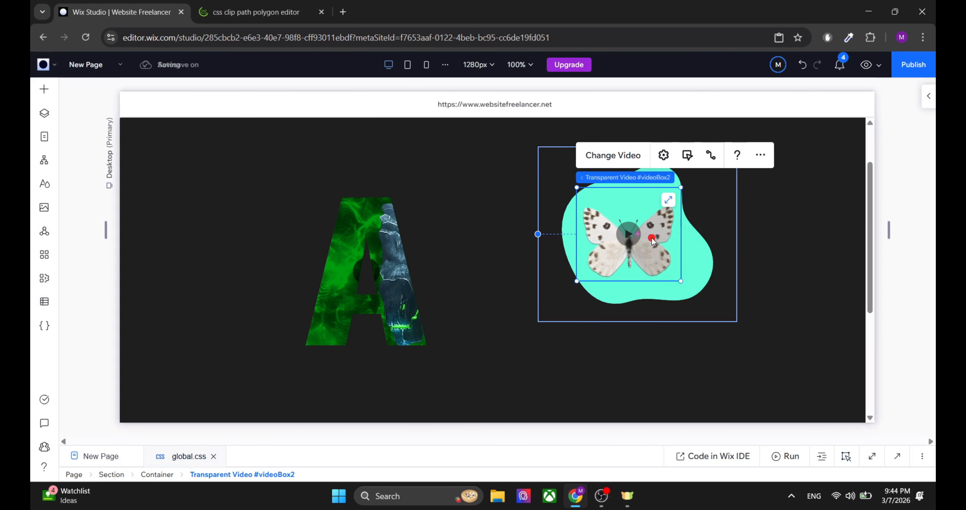
Delete the butterfly video and paste a copy of the letter A container's transparent video, videoBox1, into the custom-shape container
key("Delete")
left_click(334, 280)
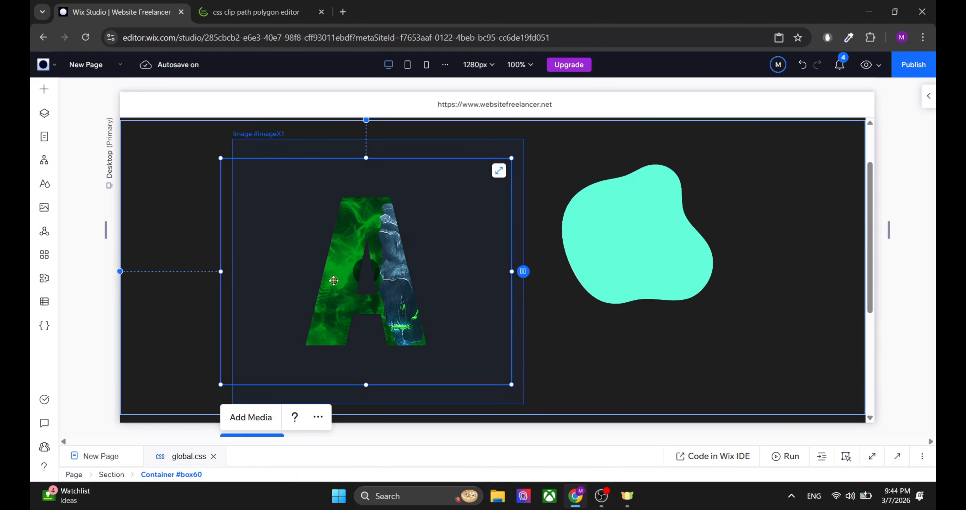
left_click(334, 280)
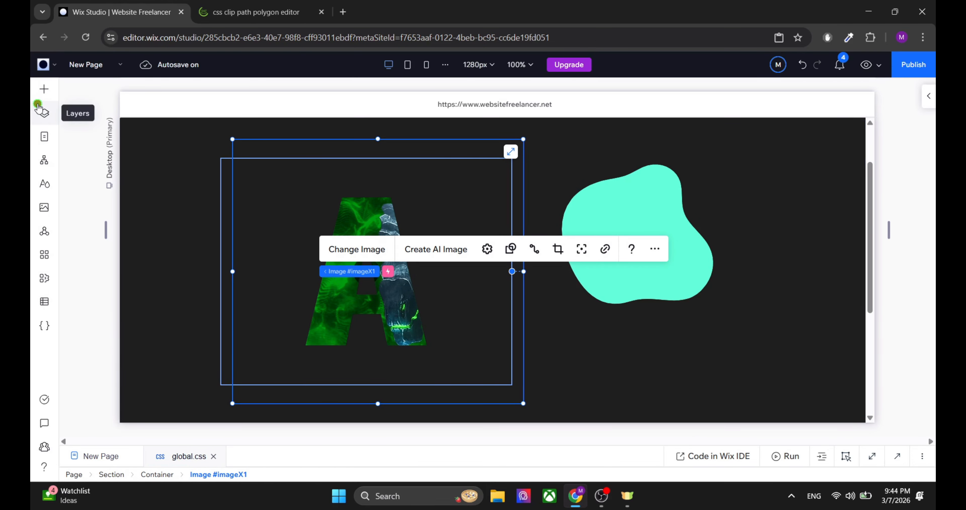
left_click(39, 108)
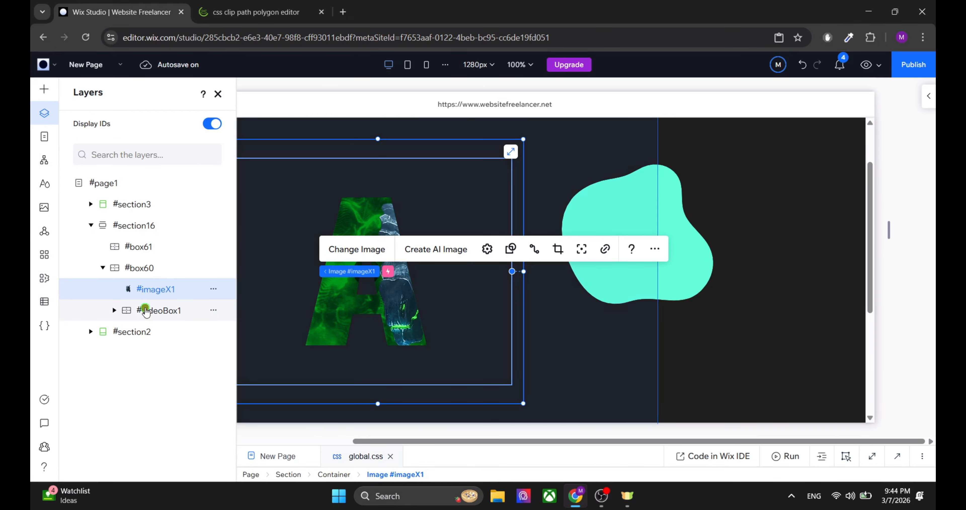
left_click(146, 310)
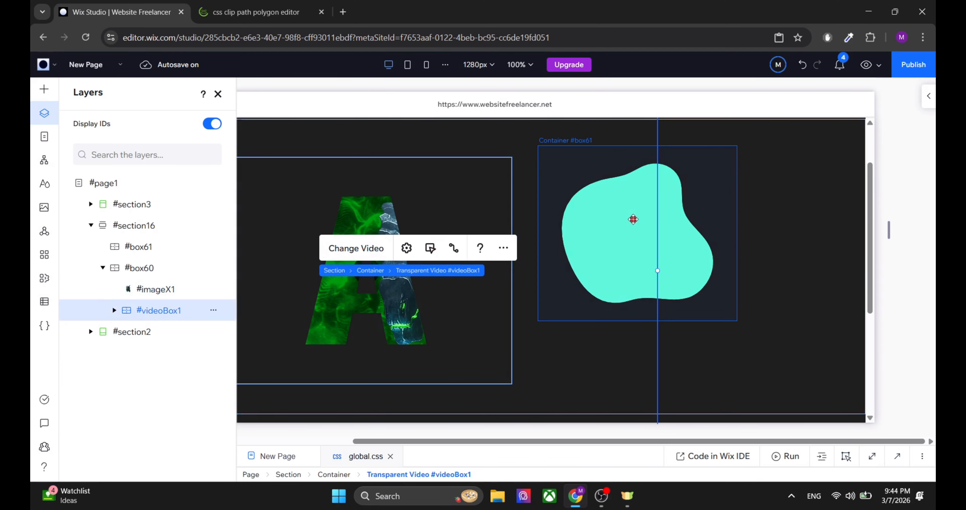
left_click(672, 227)
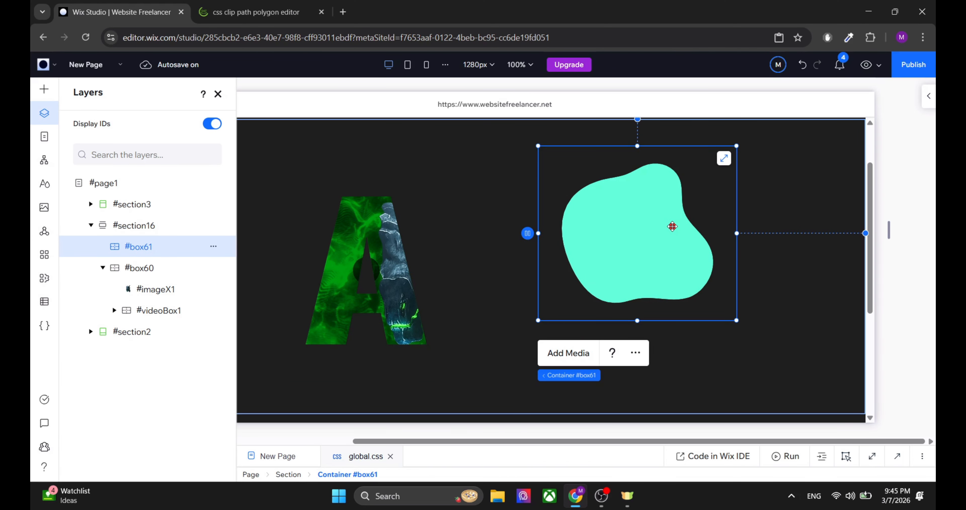
left_click(672, 229)
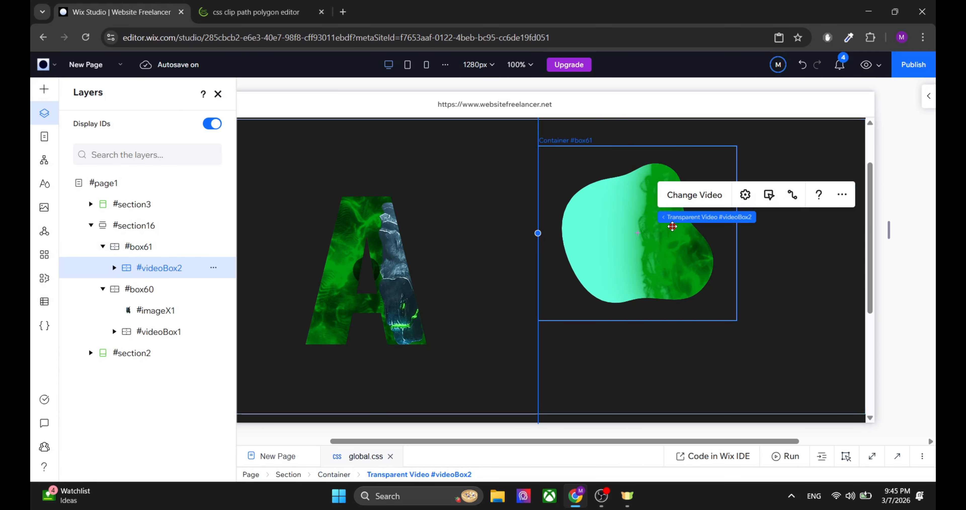
Replace the pasted video in the custom-shape container with the Small Waves transparent video from Media from Wix
left_click(689, 198)
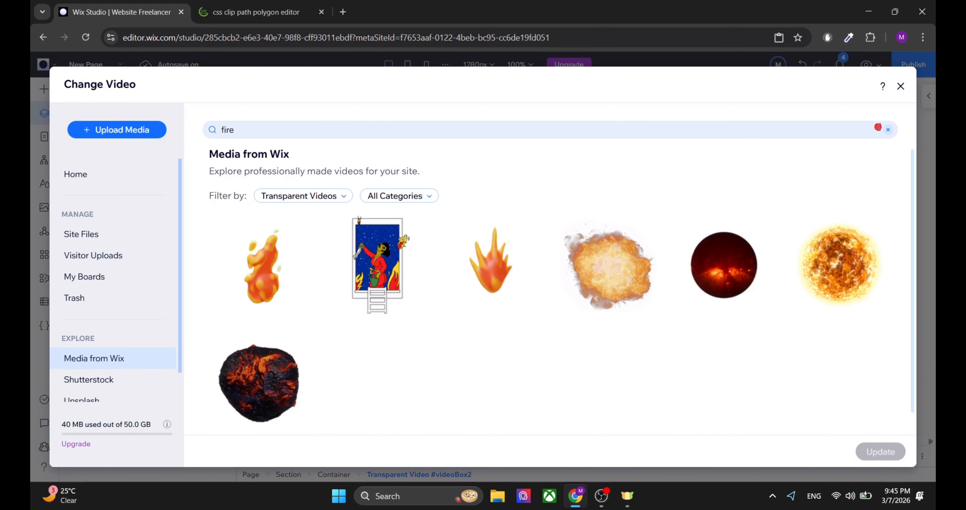
left_click(890, 130)
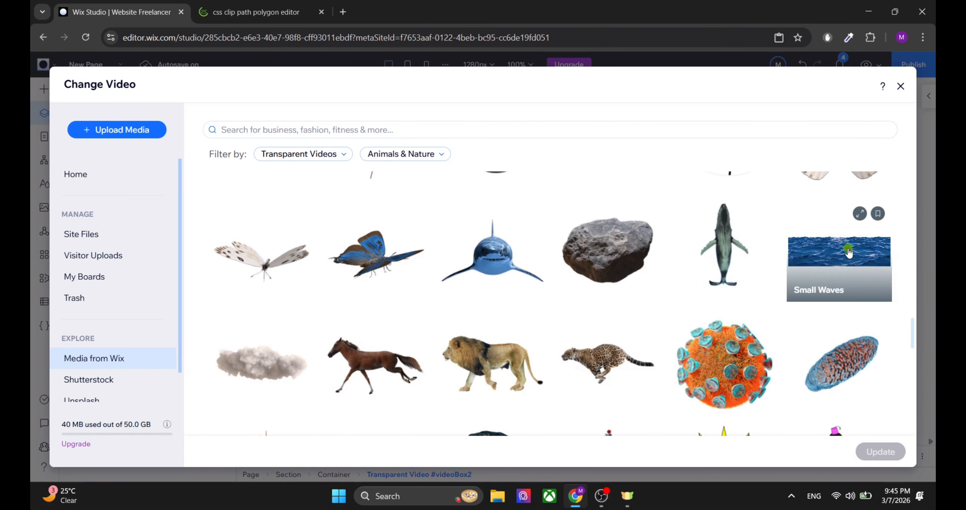
left_click(849, 253)
scroll(850, 253, "down", 3)
scroll(849, 253, "down", 12)
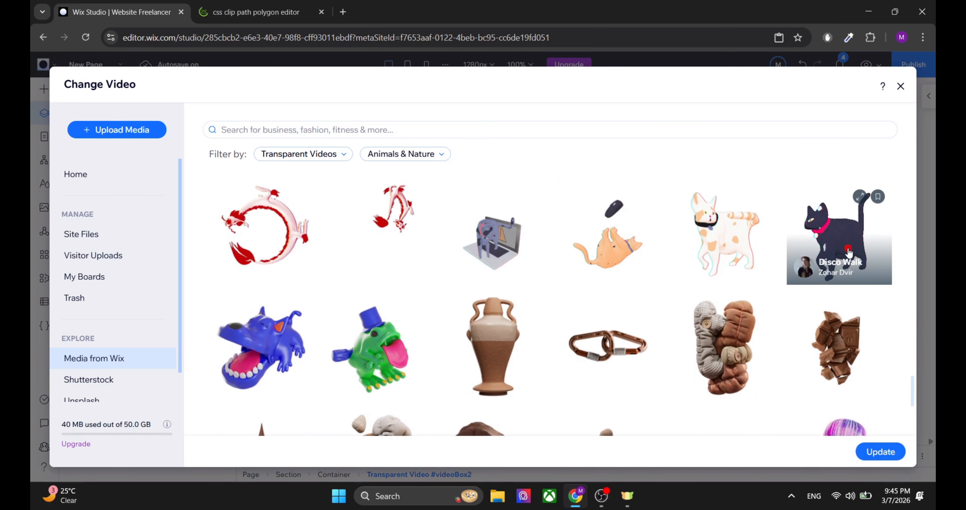
left_click(883, 457)
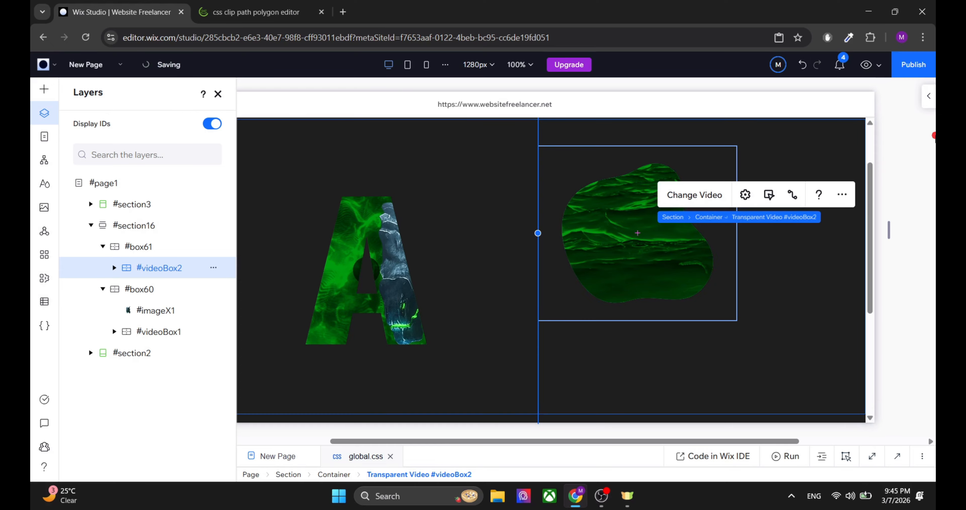
Turn off Recolor video for the waves video, preview the page and return to editing
left_click(928, 97)
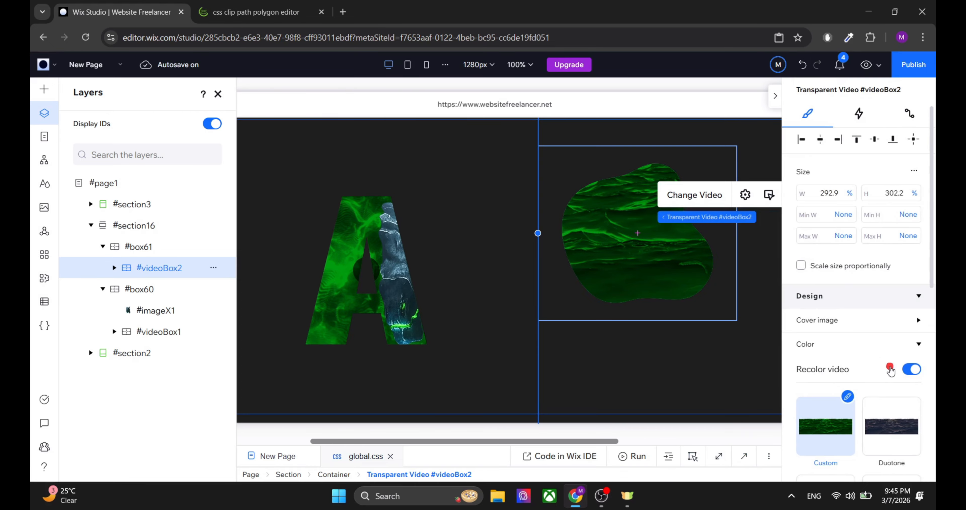
left_click(909, 369)
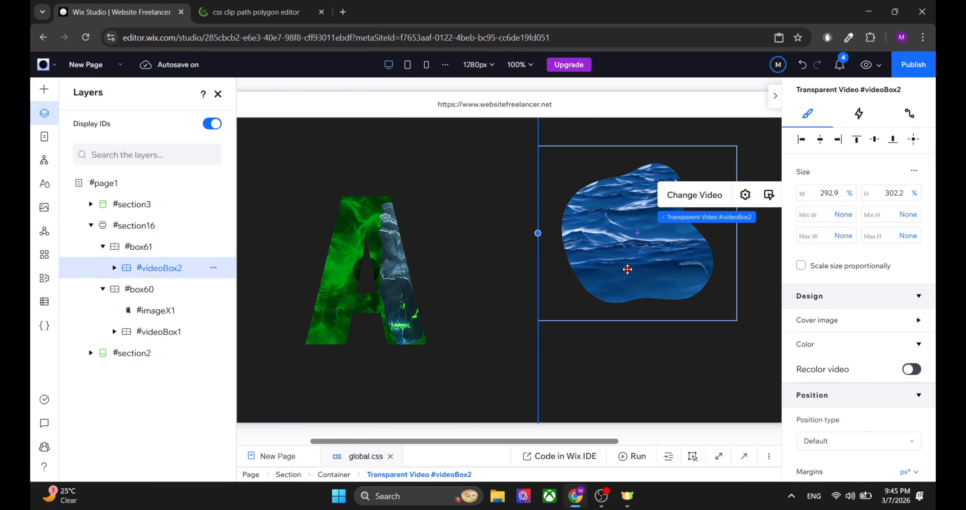
left_click(622, 242)
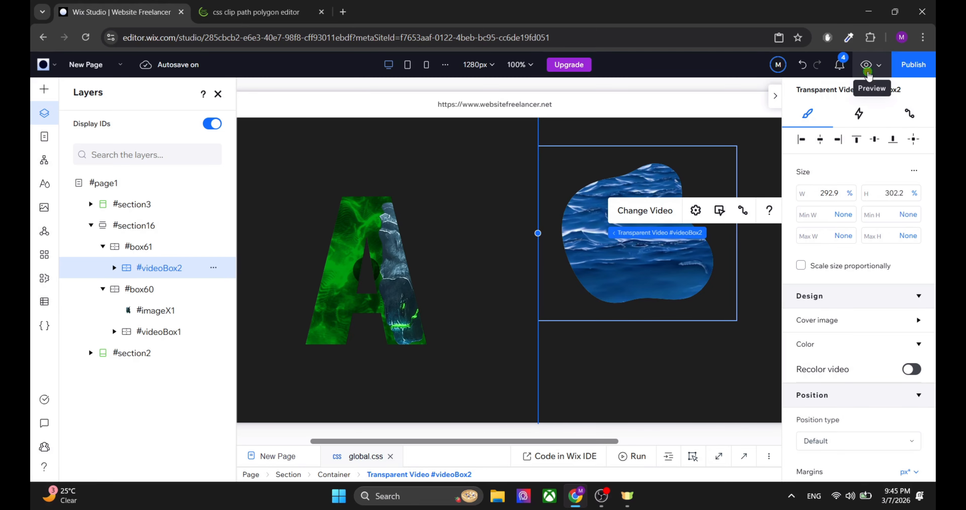
left_click(867, 71)
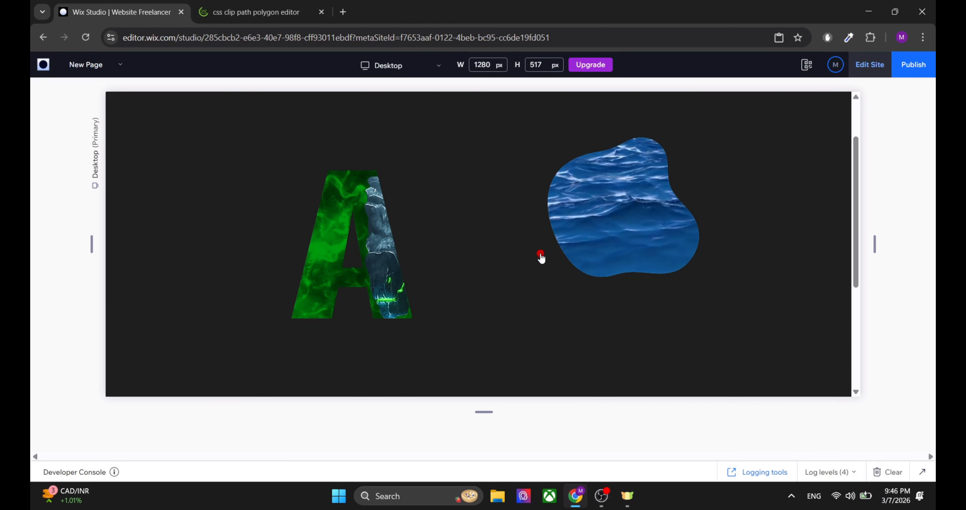
key("Escape")
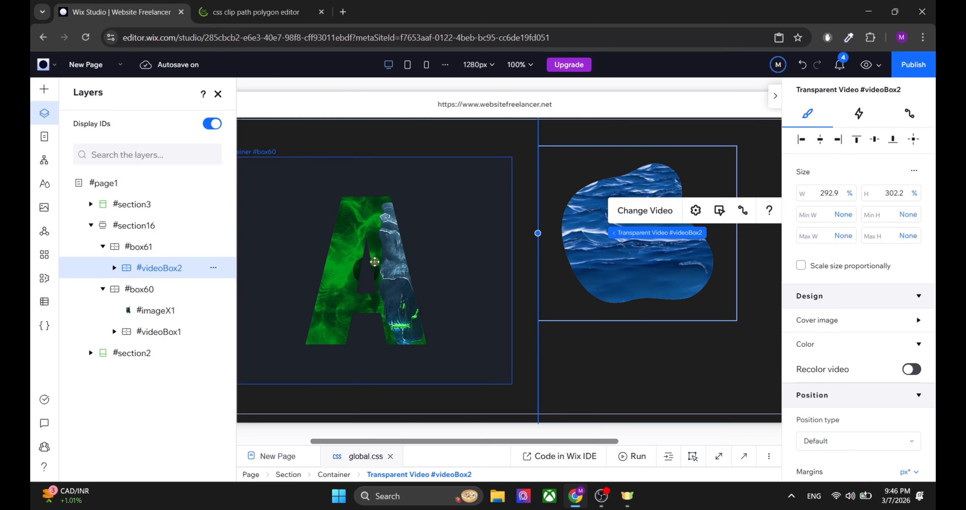
Select the custom-shape container, close the layer list and examine the .left-cut-double-flip and .custom-shape clip-path rules in global.css
left_click(330, 287)
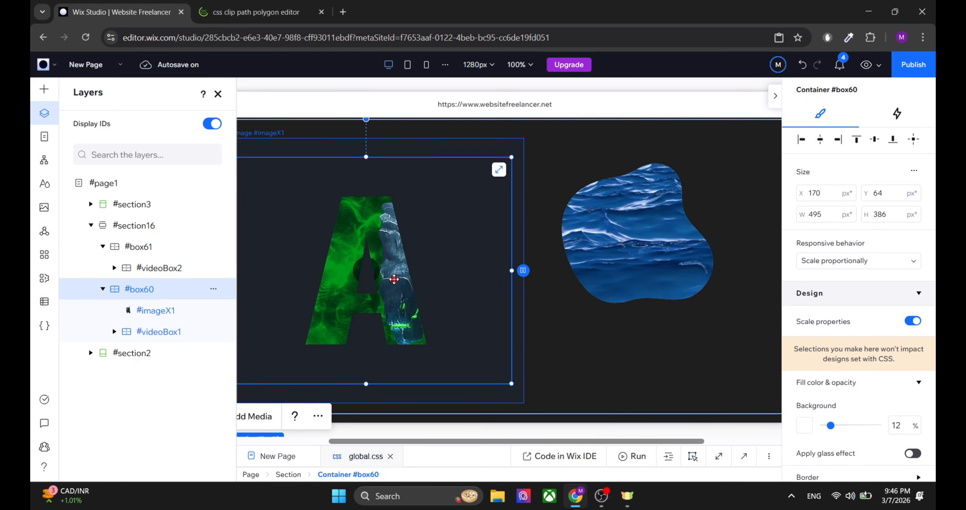
left_click(636, 263)
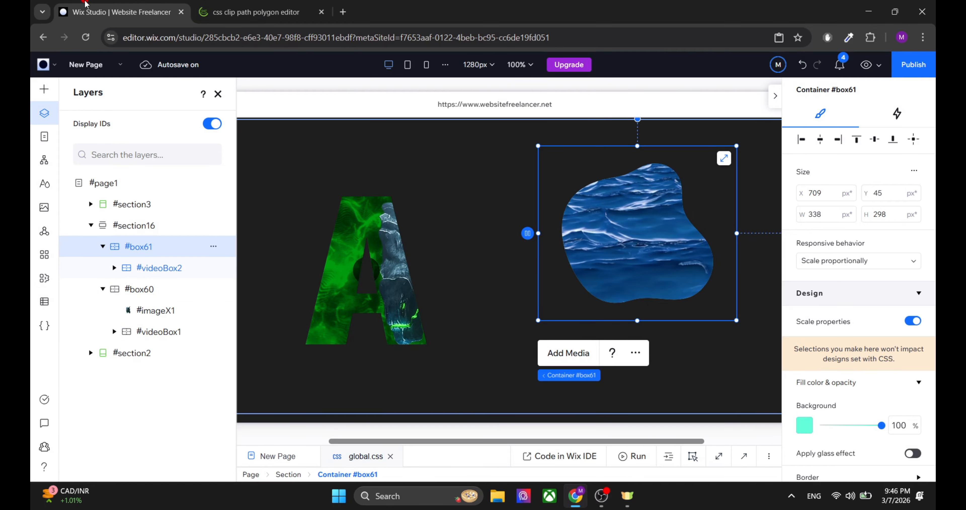
left_click(216, 95)
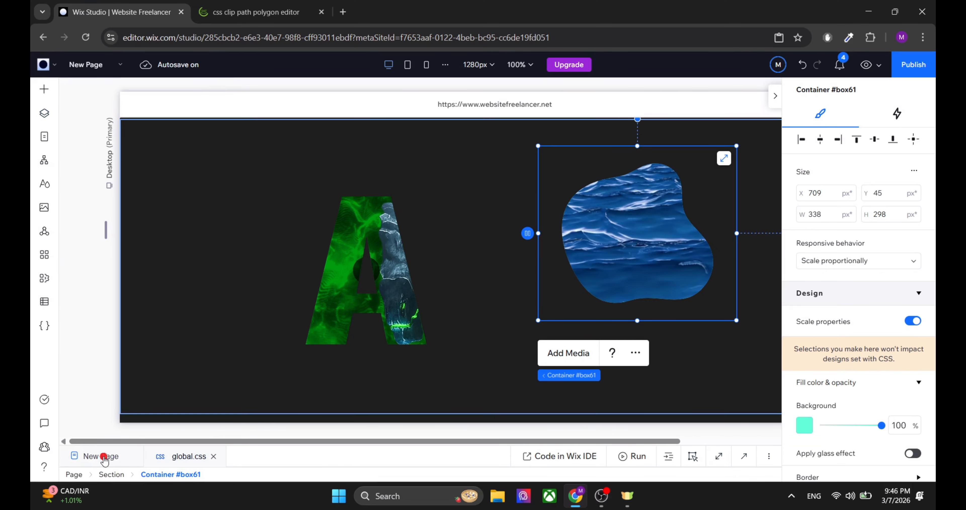
left_click(101, 457)
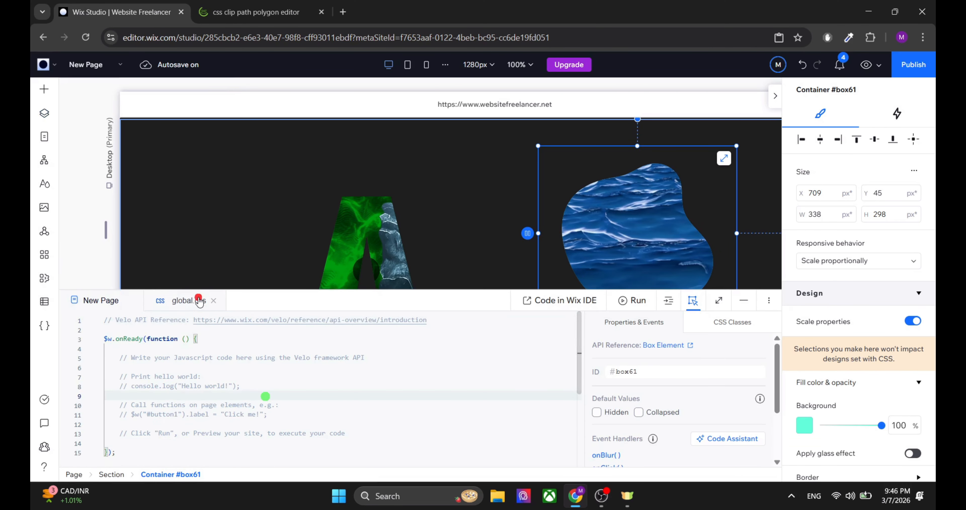
left_click(189, 300)
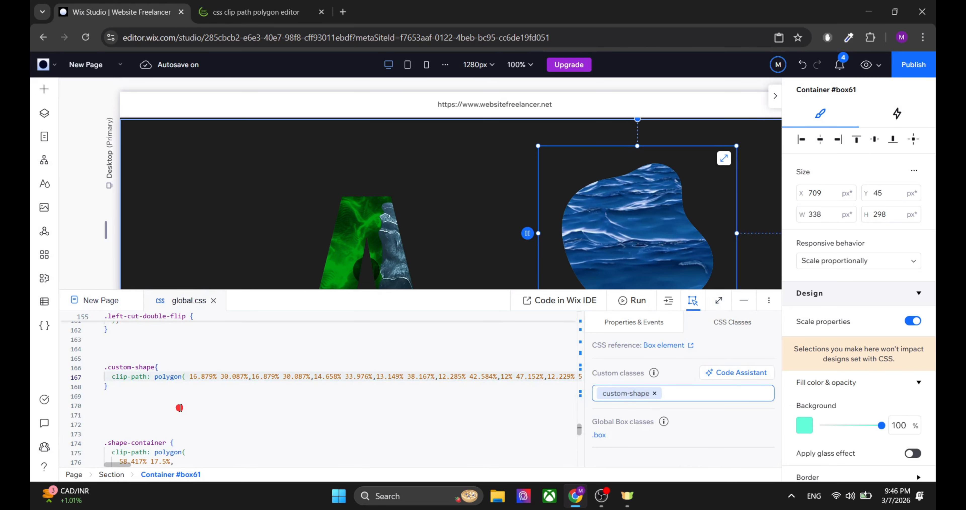
left_click(168, 369)
left_click(168, 369)
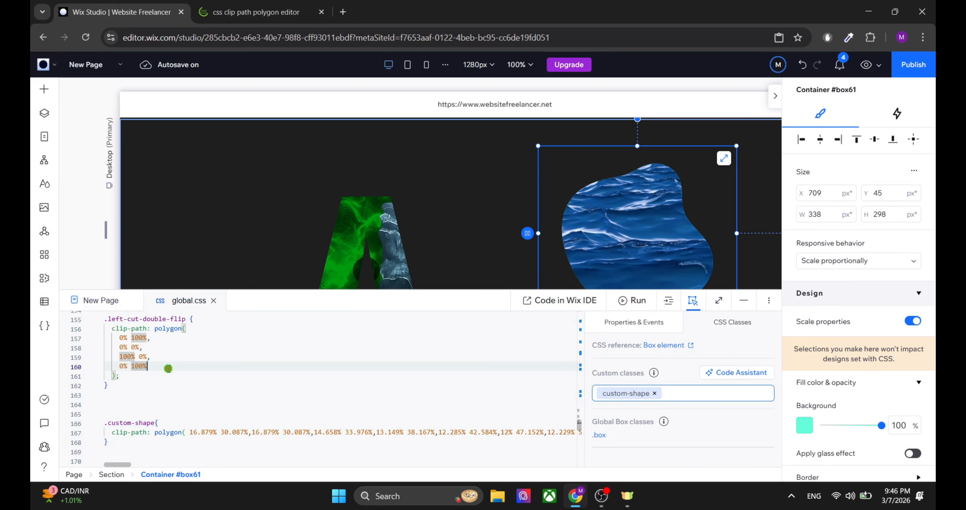
left_click(155, 377)
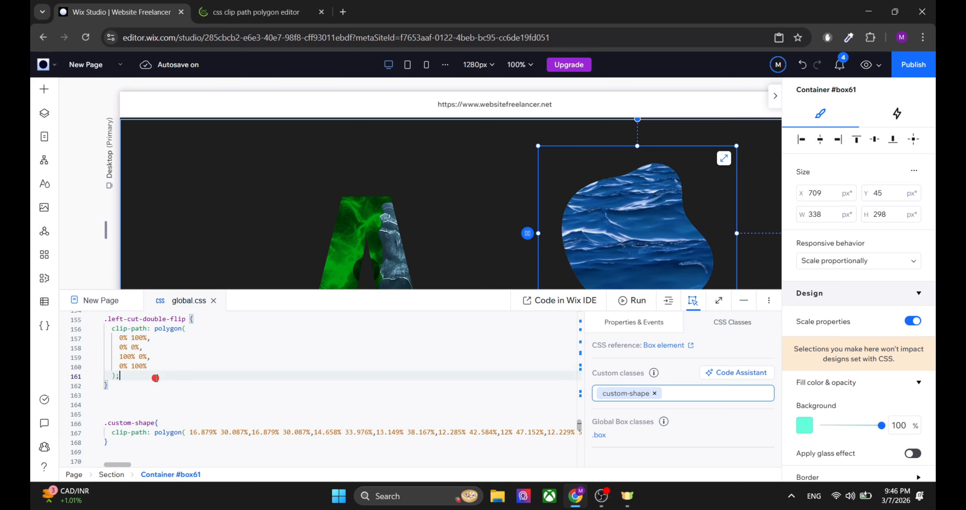
left_click(146, 391)
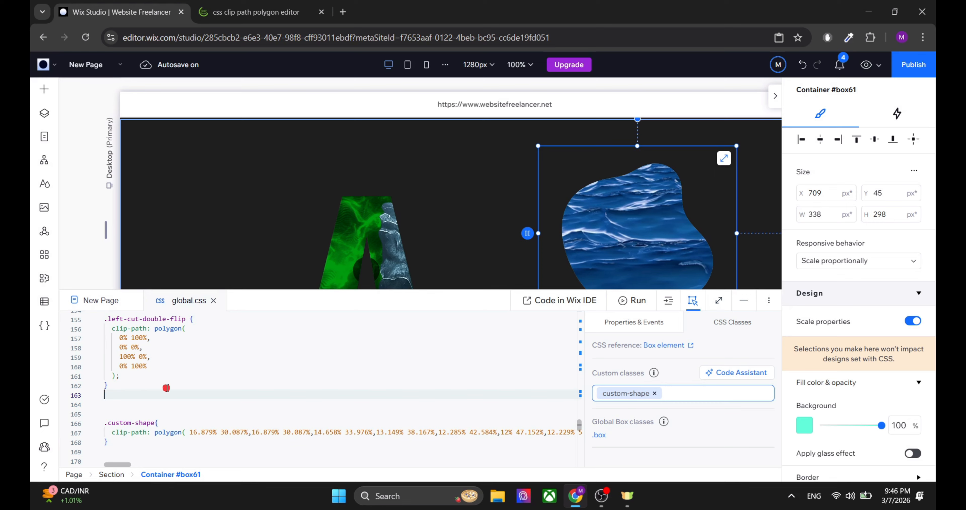
left_click(178, 385)
left_click(157, 378)
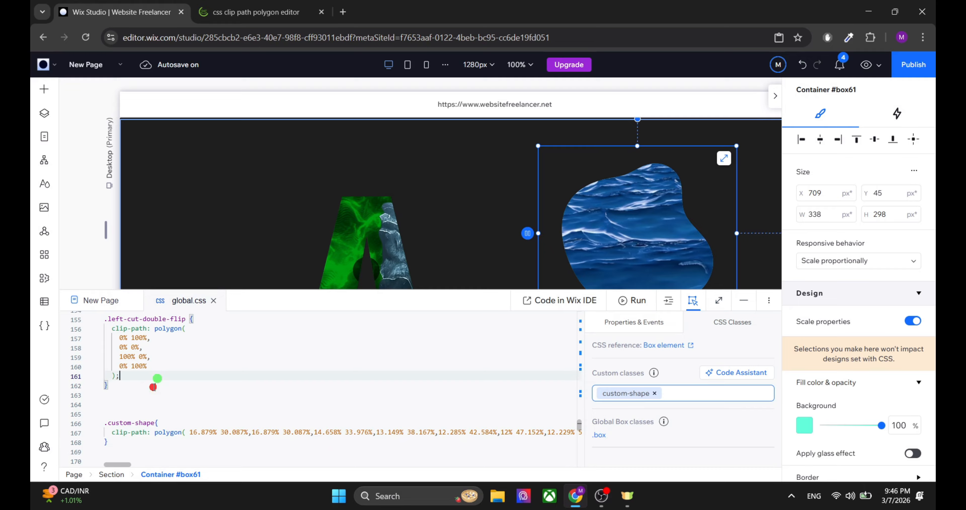
left_click(149, 401)
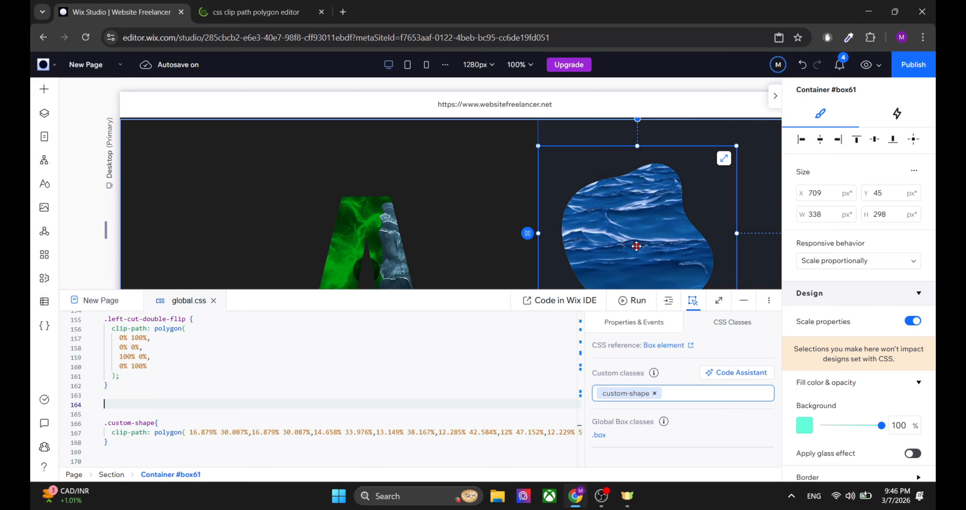
left_click(387, 386)
left_click(310, 391)
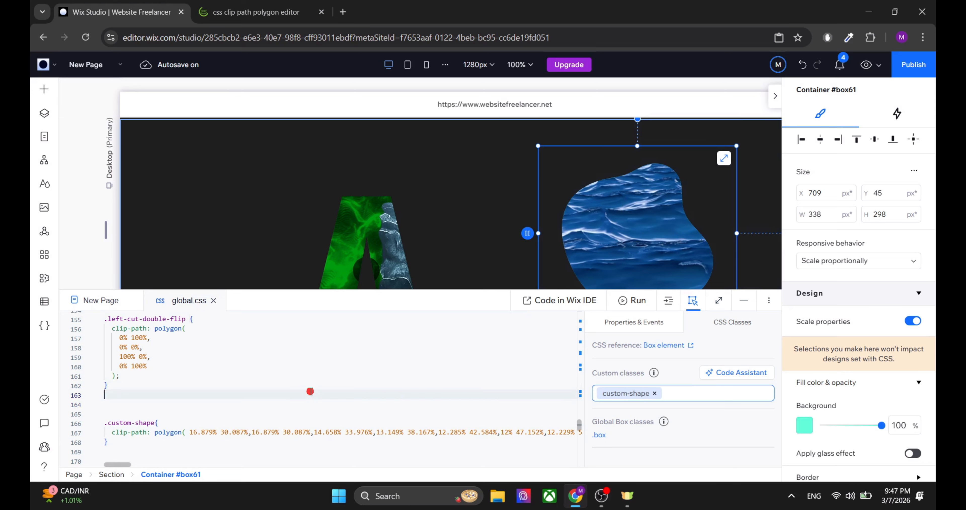